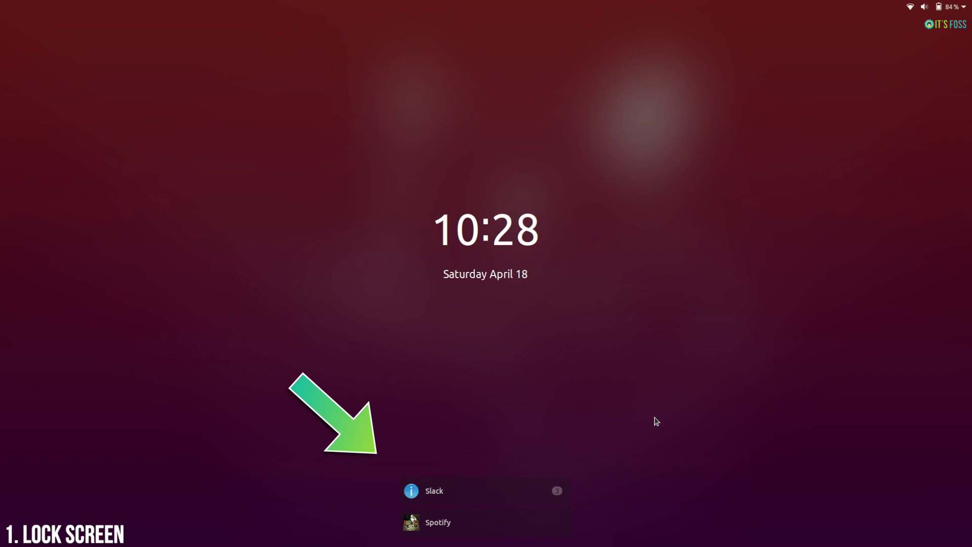
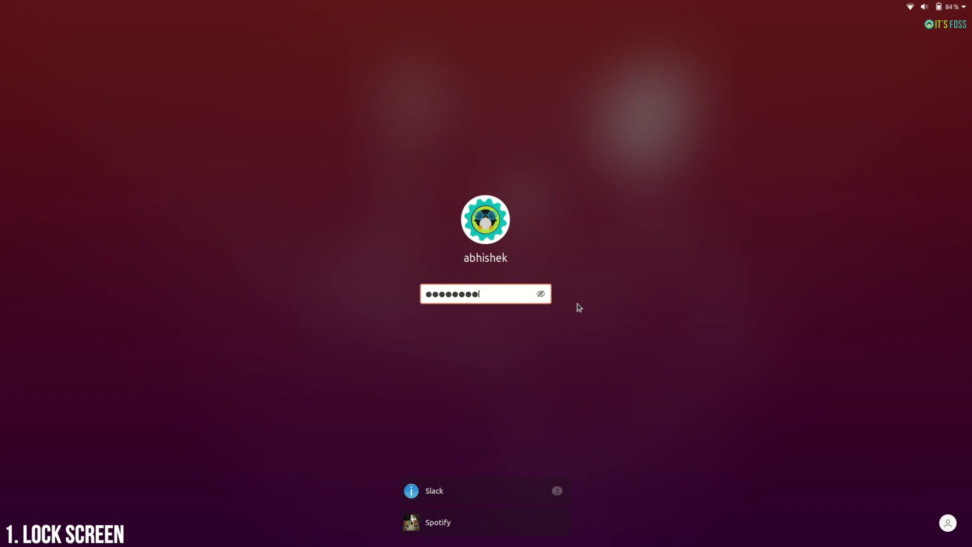
- Enter the session password, retrying until the lock screen unlocks to the desktop
{"action": "key", "text": "Return"}
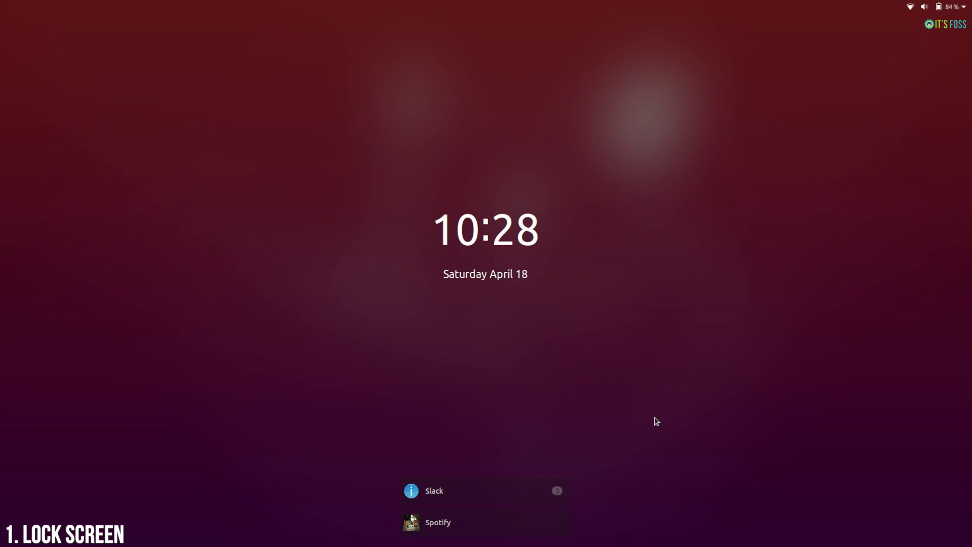
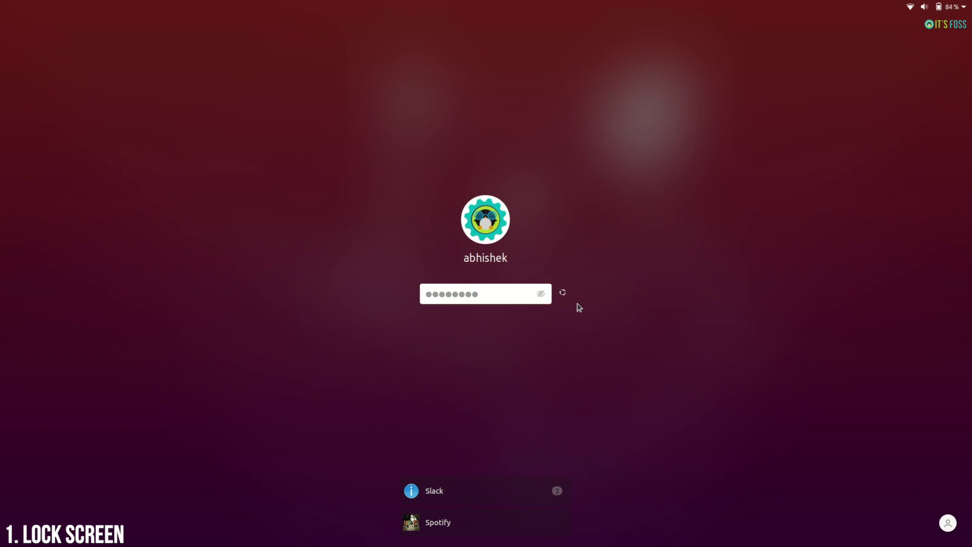
{"action": "key", "text": "Return"}
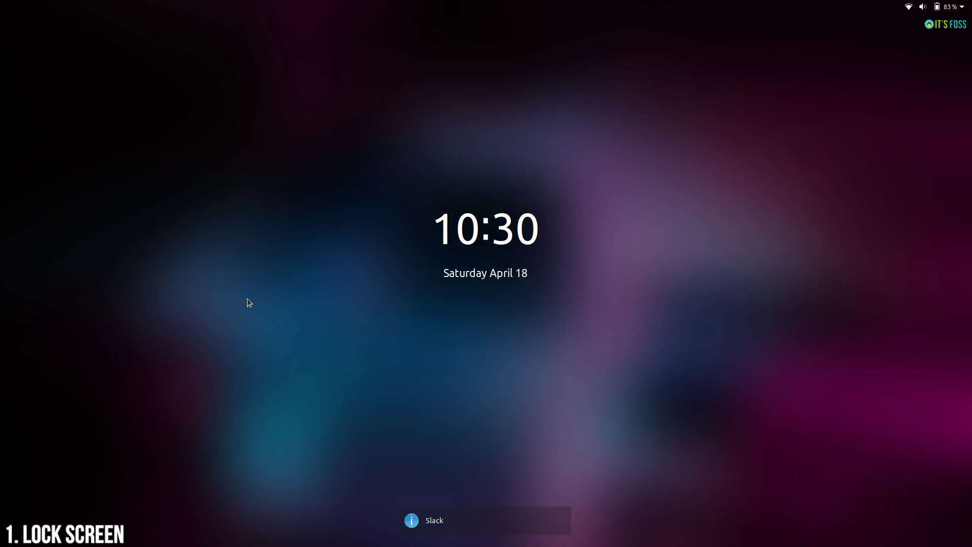
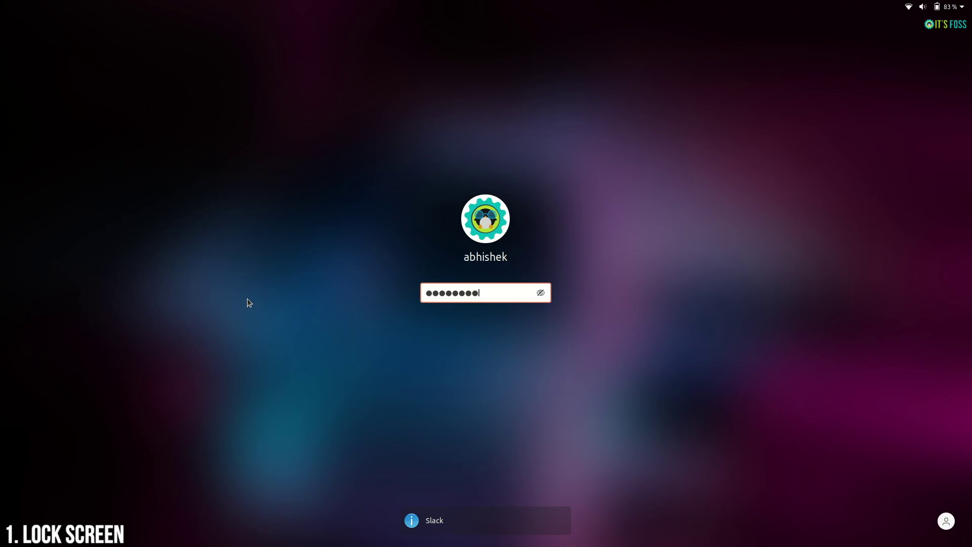
{"action": "key", "text": "Return"}
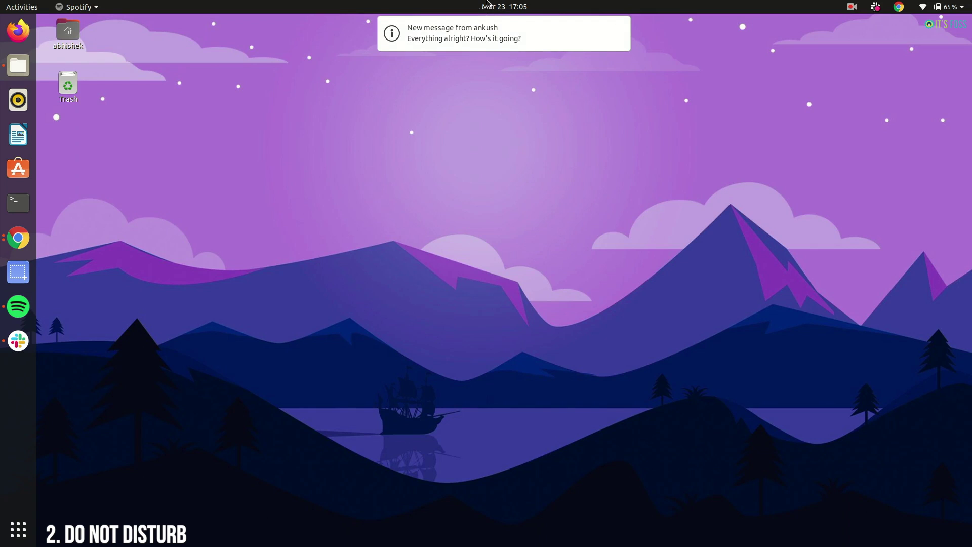
- Turn on Do Not Disturb from the clock's notifications panel
{"action": "left_click", "coordinate": [512, 8]}
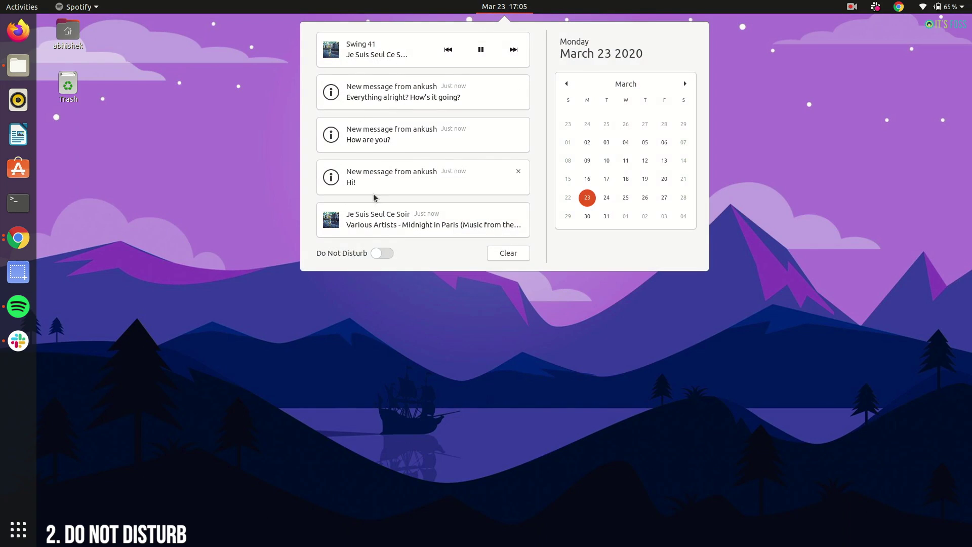
{"action": "left_click", "coordinate": [386, 253]}
{"action": "key", "text": "Escape"}
- In Spotify, play 'Si Tu Vois Ma Mère' and 'Je Suis Seul Ce Soir', checking held notifications
{"action": "left_click", "coordinate": [19, 306]}
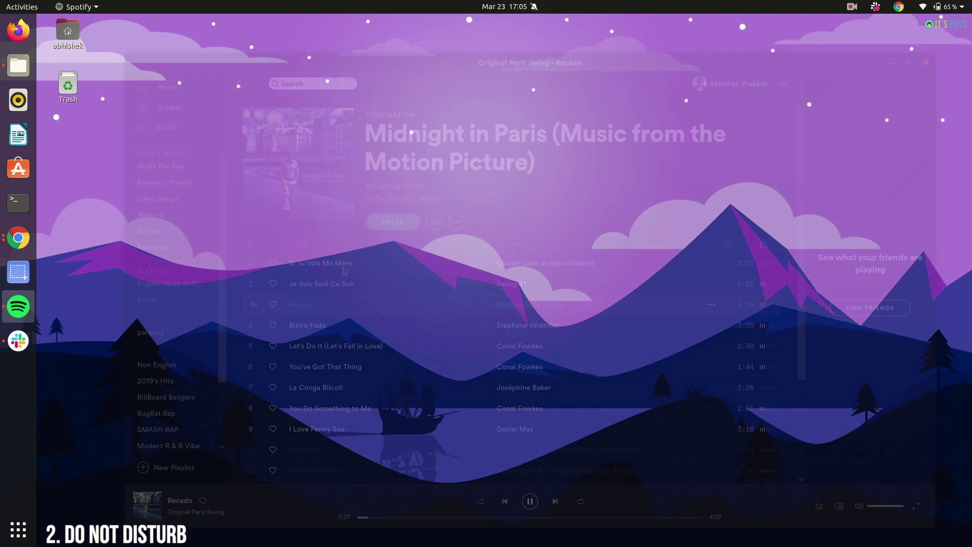
{"action": "double_click", "coordinate": [320, 263]}
{"action": "left_click", "coordinate": [505, 7]}
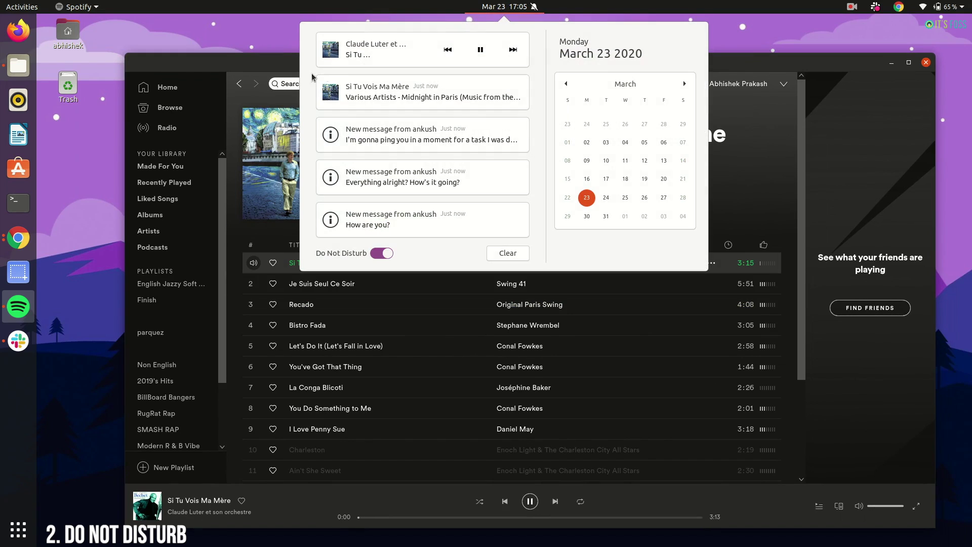
{"action": "key", "text": "Escape"}
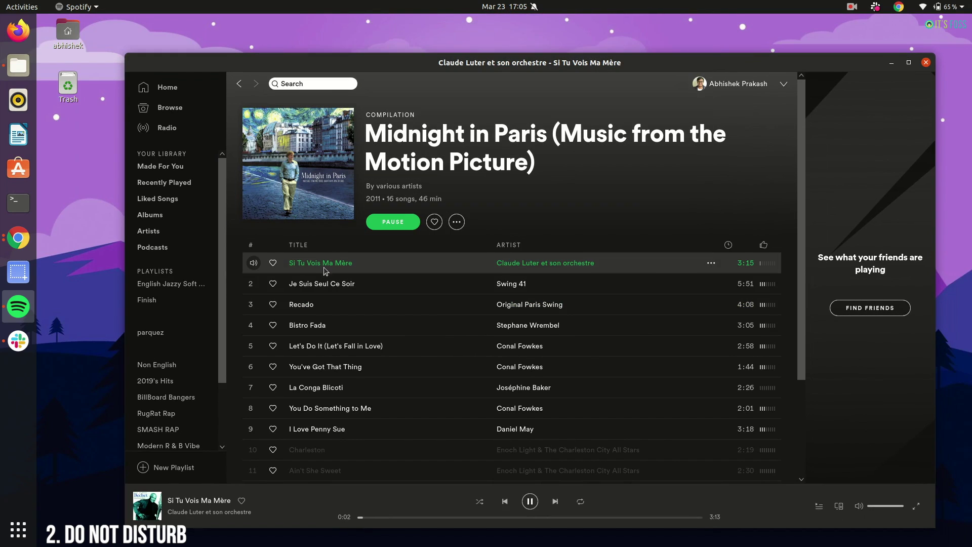
{"action": "double_click", "coordinate": [332, 284]}
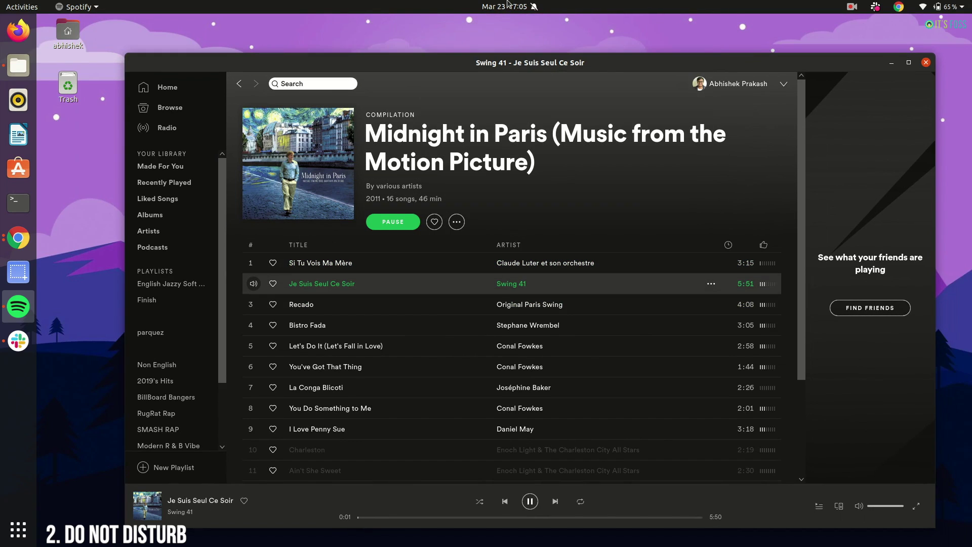
{"action": "left_click", "coordinate": [504, 6]}
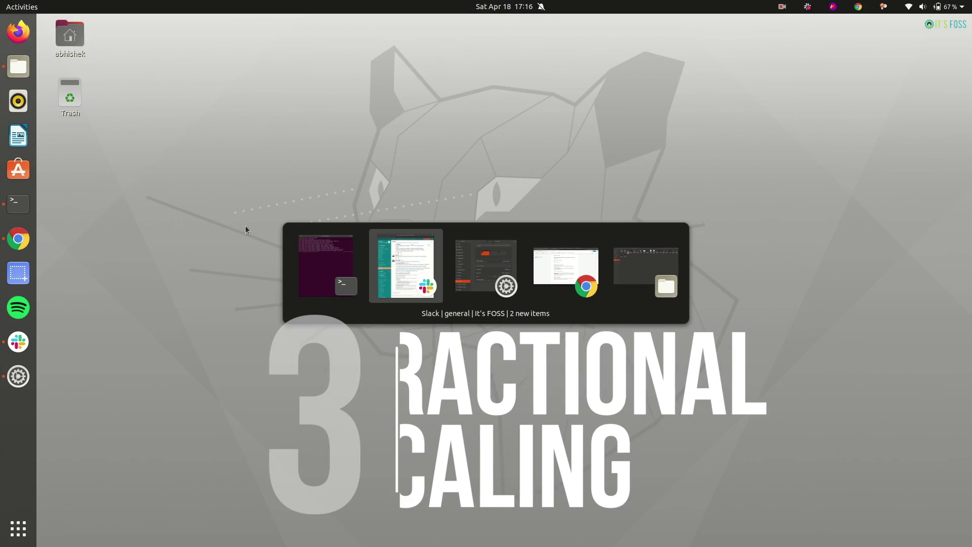
- In Settings Displays, toggle Fractional Scaling off and back on
{"action": "key", "text": "alt+Tab"}
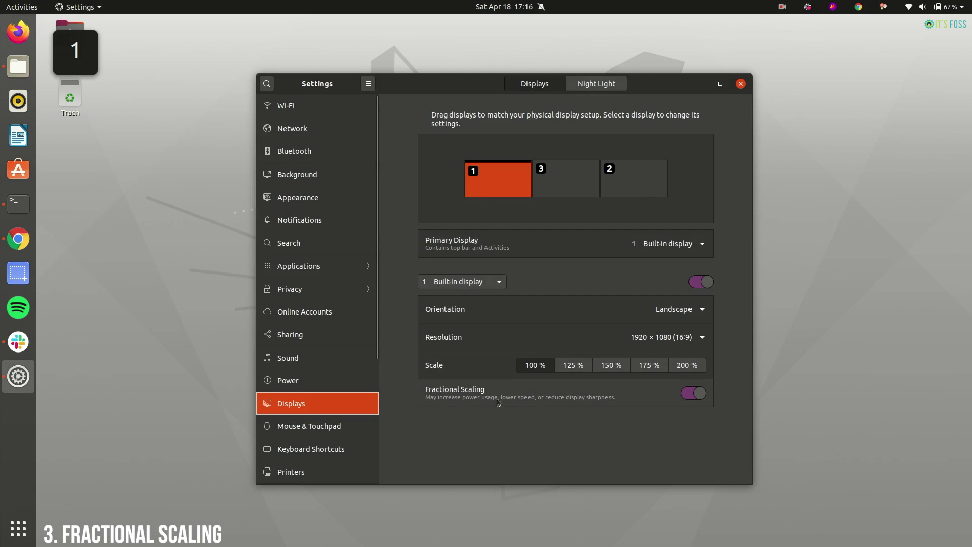
{"action": "left_click", "coordinate": [691, 393]}
{"action": "left_click", "coordinate": [697, 395]}
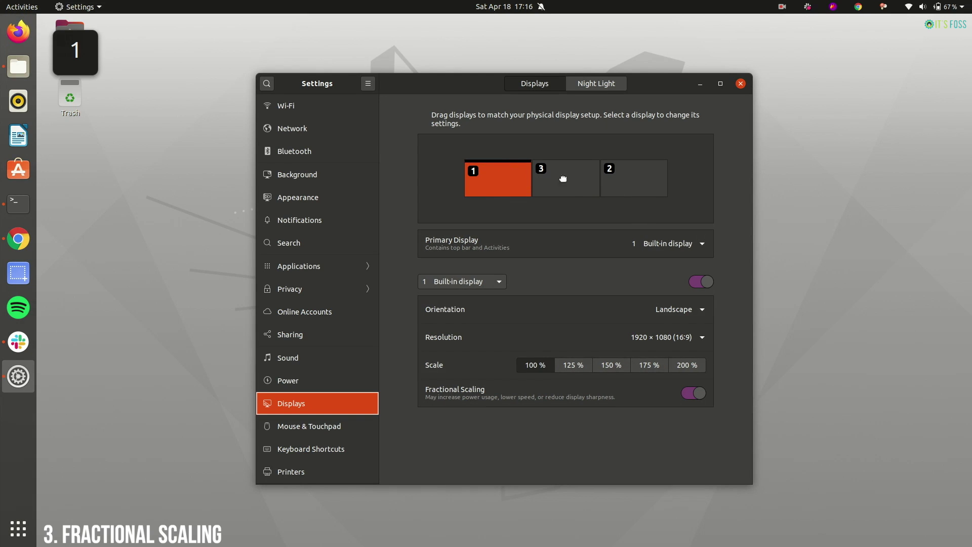
{"action": "key", "text": "alt+Tab"}
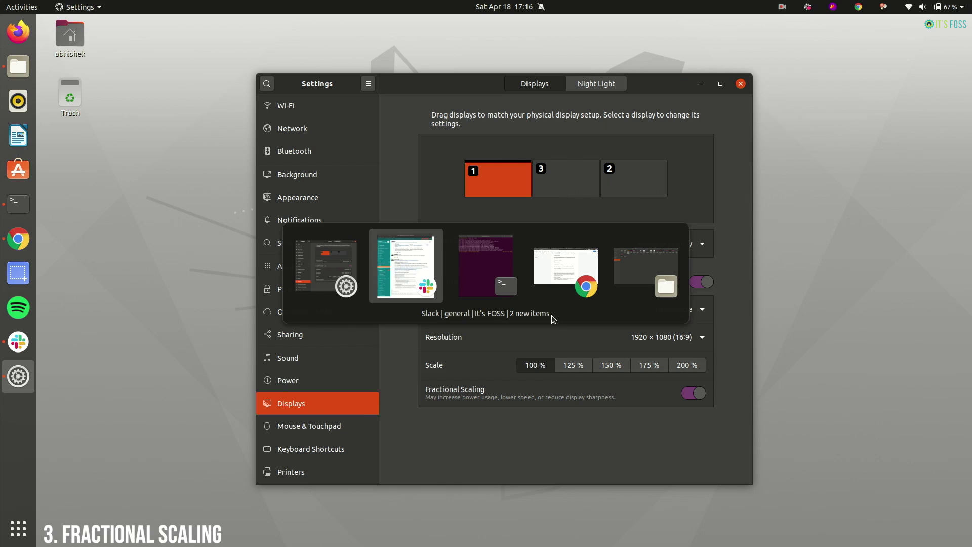
{"action": "key", "text": "alt+Tab"}
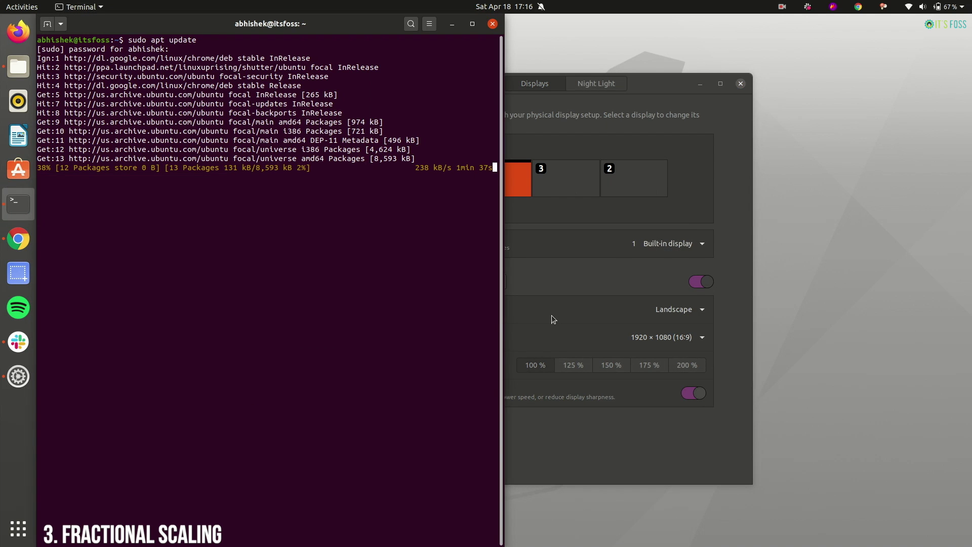
{"action": "key", "text": "alt+Tab"}
{"action": "key", "text": "alt+Tab"}
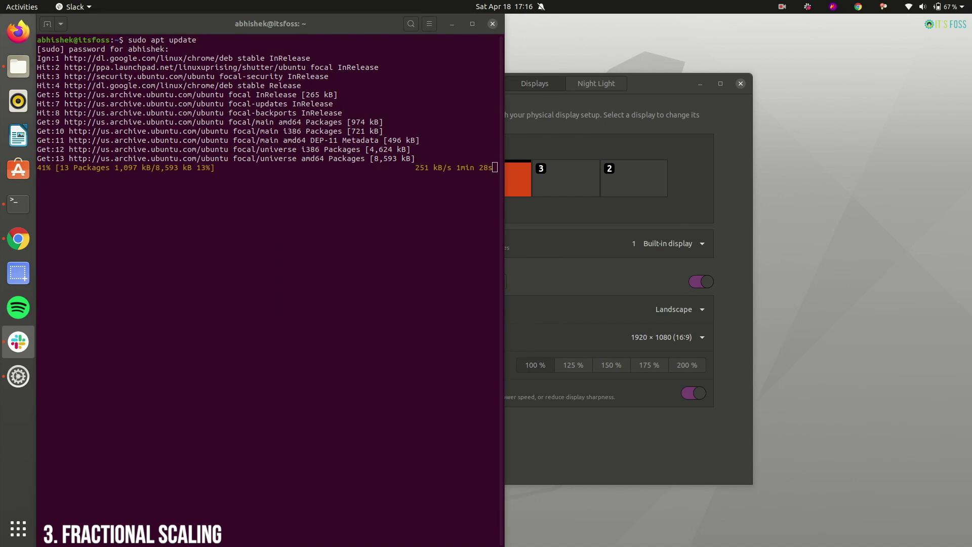
{"action": "key", "text": "alt+Tab"}
{"action": "key", "text": "alt+Tab"}
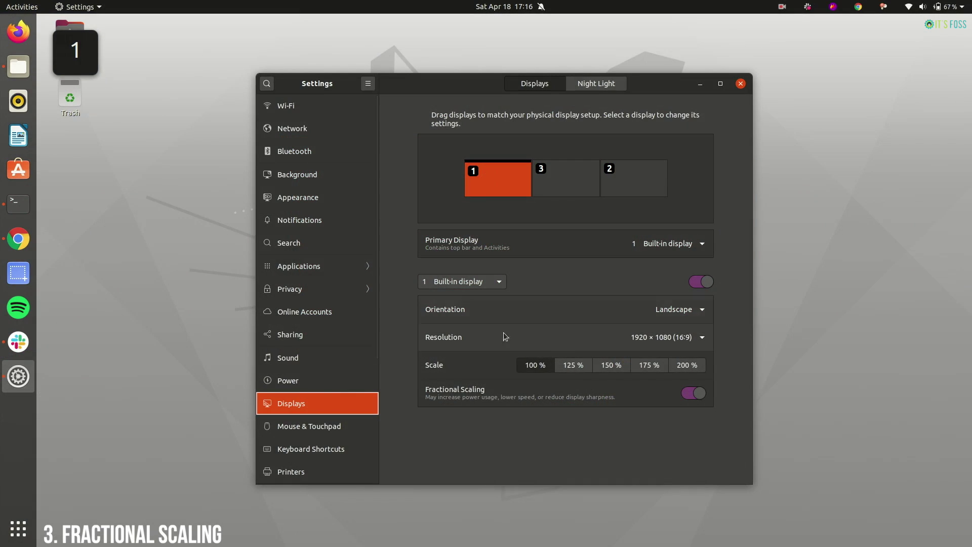
- Set the built-in display to 125% scale and place display 2 right of display 3
{"action": "left_click", "coordinate": [572, 366]}
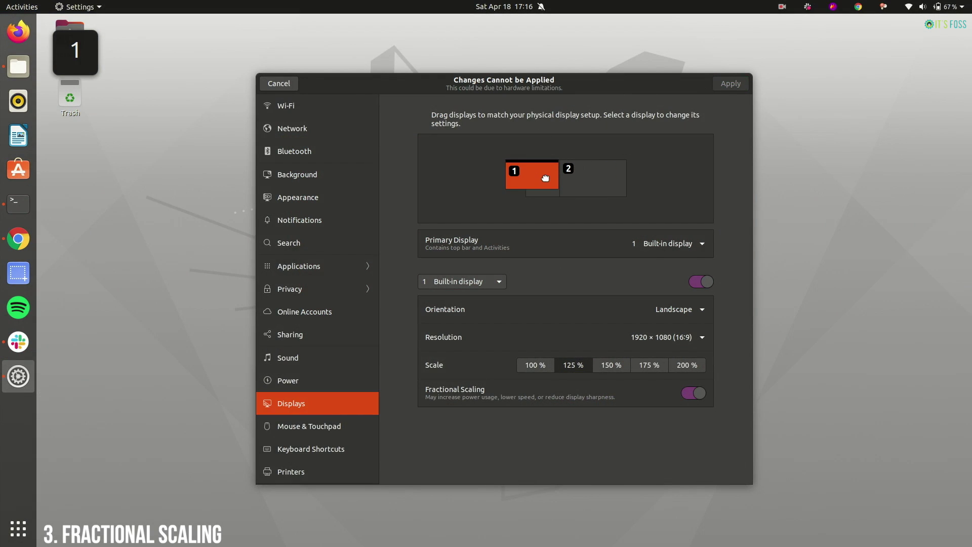
{"action": "left_click_drag", "start_coordinate": [536, 178], "coordinate": [514, 179]}
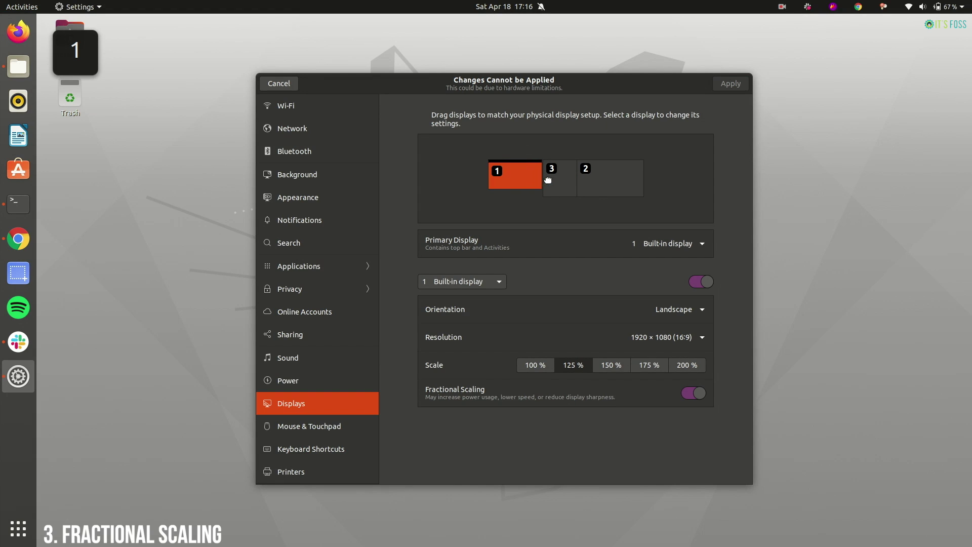
{"action": "left_click", "coordinate": [564, 187]}
{"action": "left_click", "coordinate": [625, 183]}
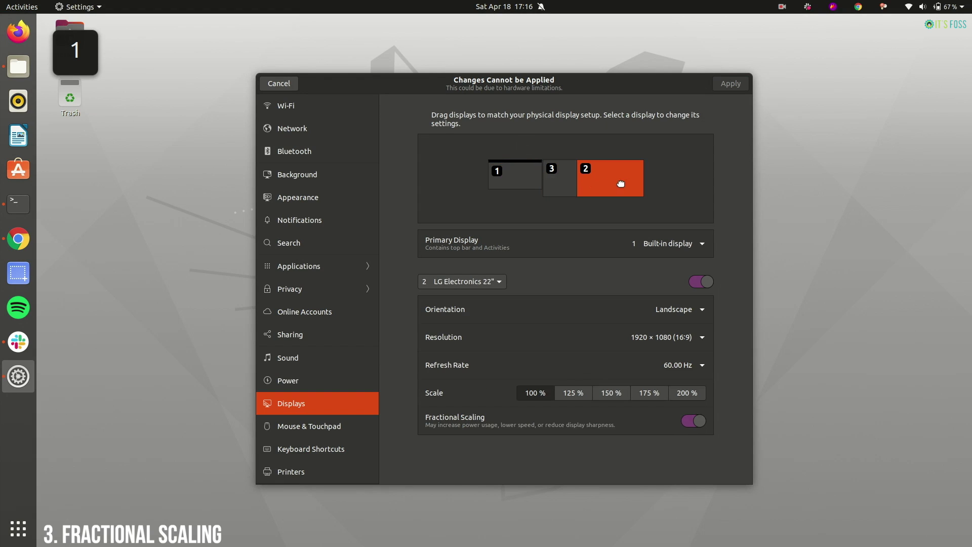
{"action": "left_click_drag", "start_coordinate": [621, 183], "coordinate": [653, 184]}
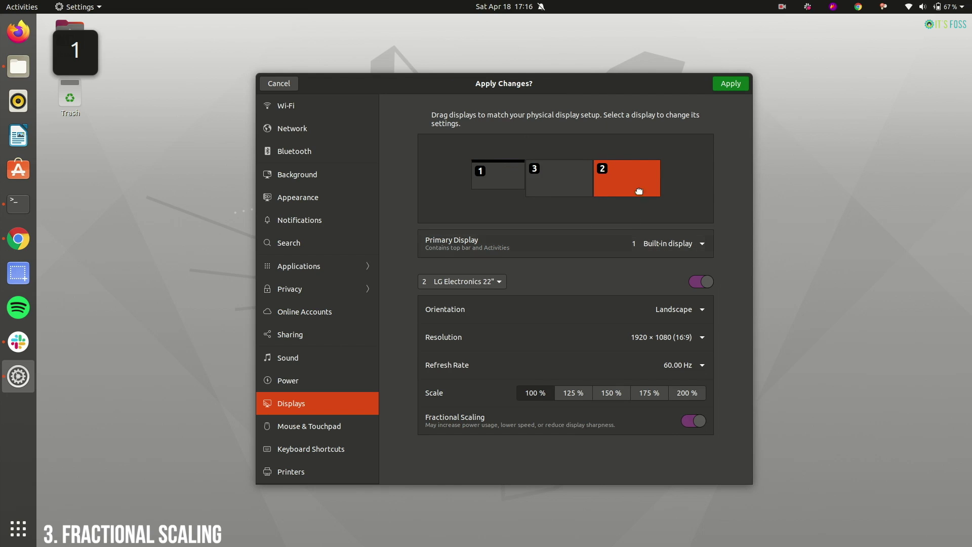
- Review each display's settings, then apply and keep the new layout
{"action": "left_click", "coordinate": [507, 184]}
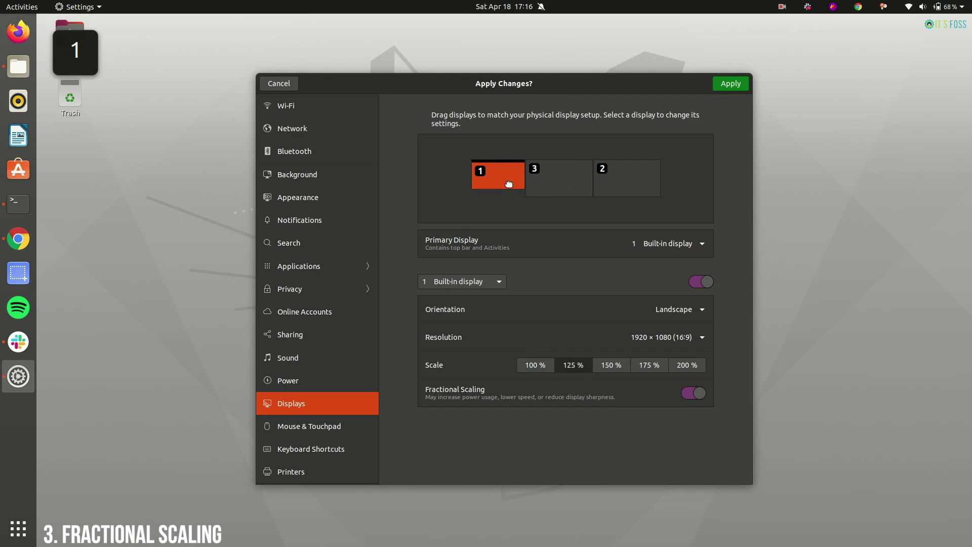
{"action": "left_click", "coordinate": [559, 187]}
{"action": "left_click", "coordinate": [616, 183]}
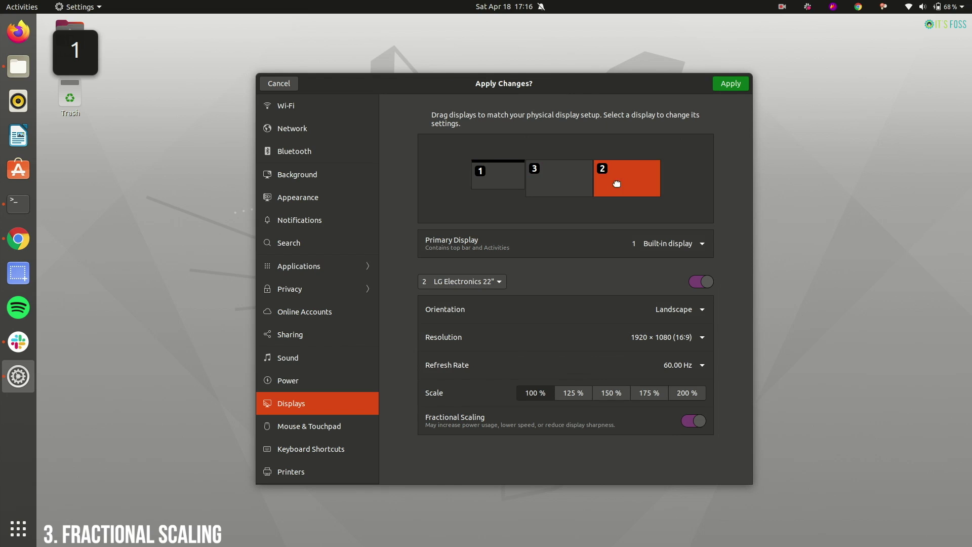
{"action": "left_click", "coordinate": [732, 85]}
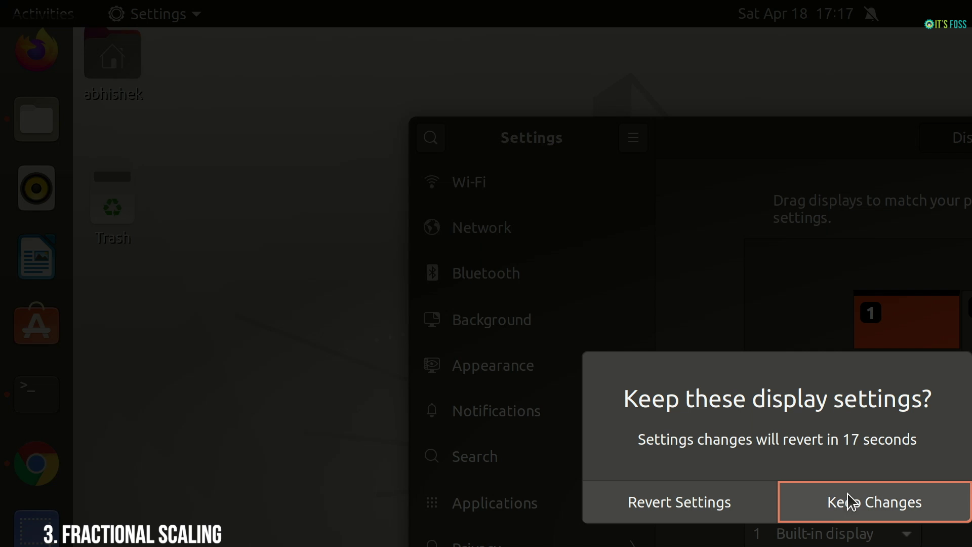
{"action": "left_click", "coordinate": [850, 501]}
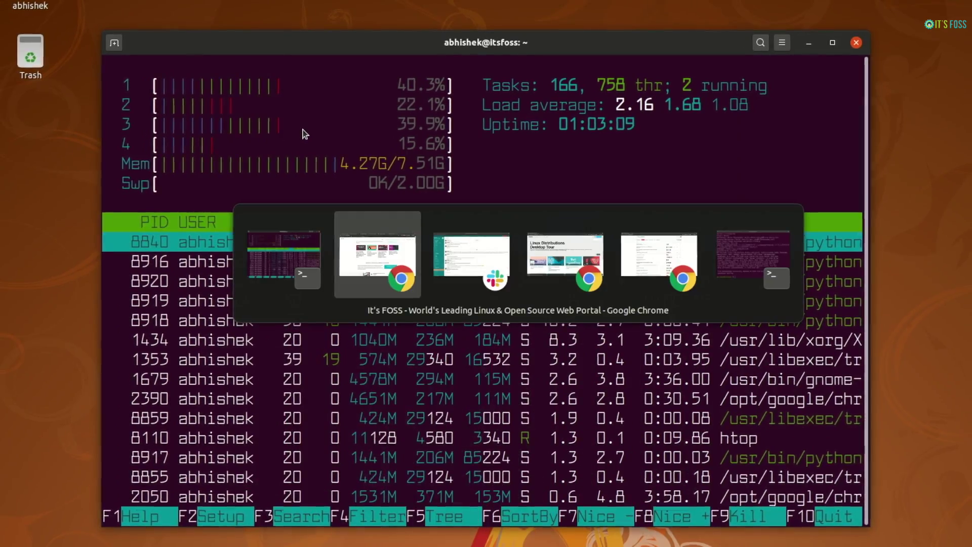
- Cycle through the apps and step through the individual Chrome and Firefox windows, landing on Terminal
{"action": "key", "text": "alt+Tab"}
{"action": "key", "text": "alt+Tab"}
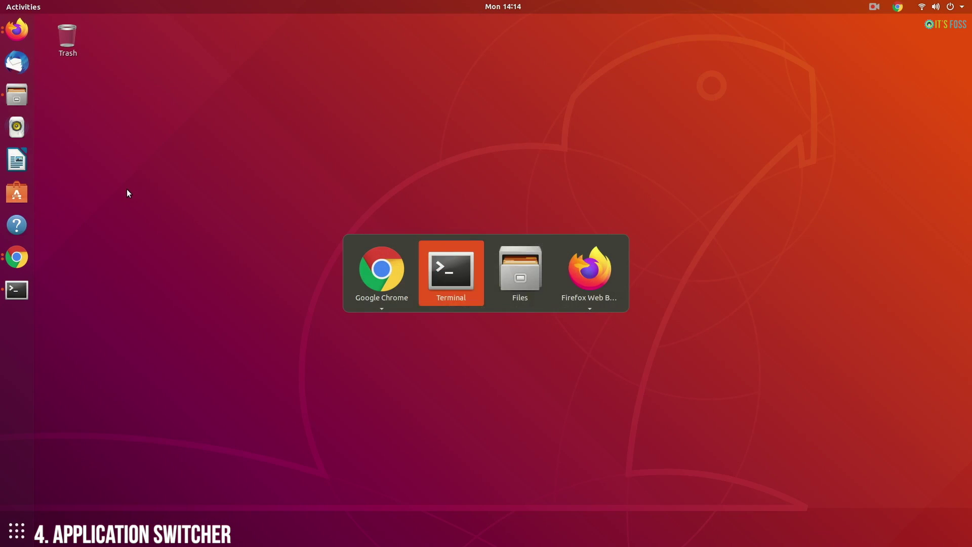
{"action": "key", "text": "alt+Tab"}
{"action": "key", "text": "alt+Tab"}
{"action": "key", "text": "alt+Tab"}
{"action": "key", "text": "alt+Tab"}
{"action": "key", "text": "alt+Tab"}
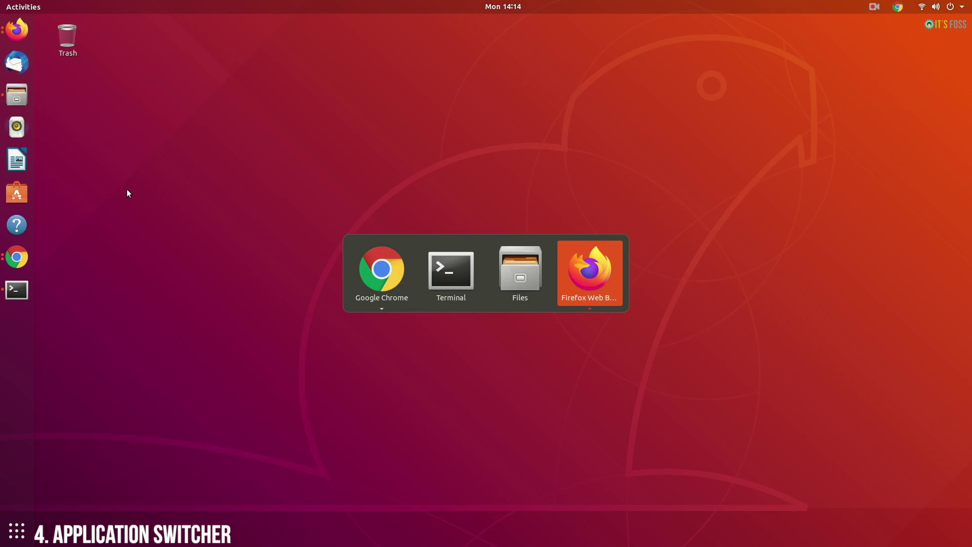
{"action": "key", "text": "alt+Tab"}
{"action": "key", "text": "alt+Tab"}
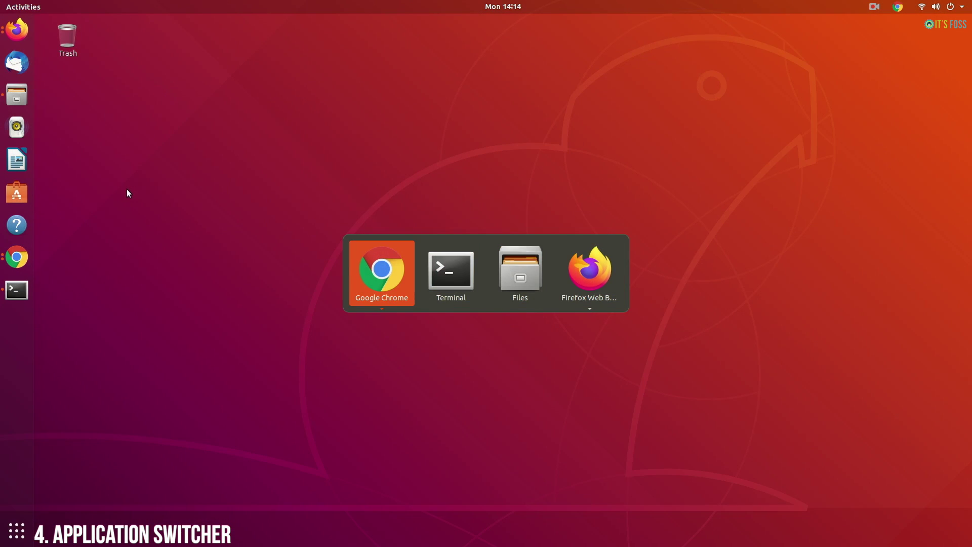
{"action": "key", "text": "alt+grave"}
{"action": "key", "text": "alt+grave"}
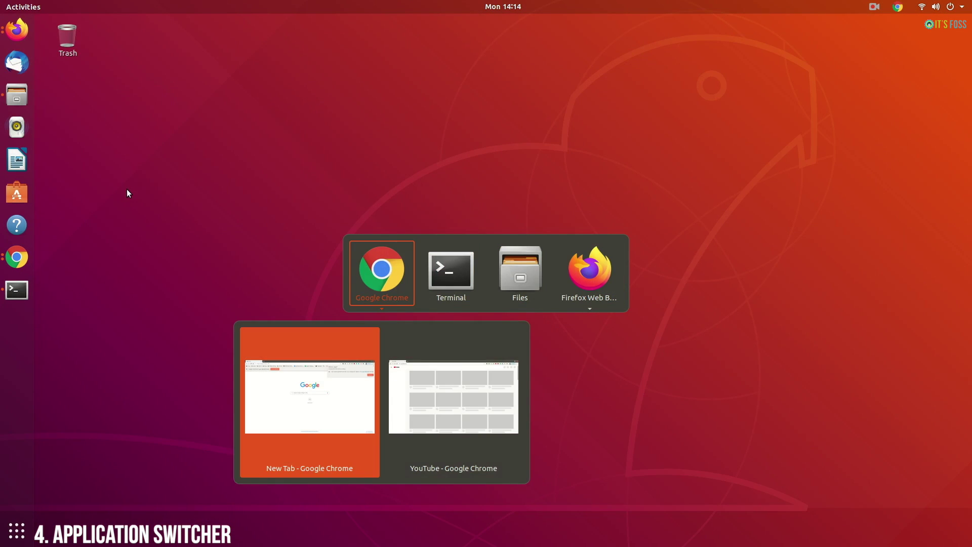
{"action": "key", "text": "alt+Tab"}
{"action": "key", "text": "alt+Tab"}
{"action": "key", "text": "alt+Tab"}
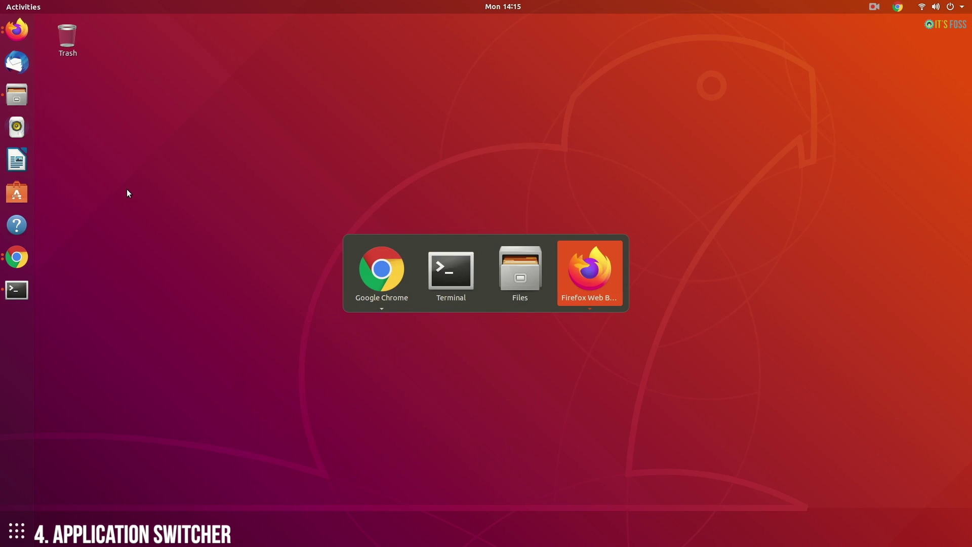
{"action": "key", "text": "alt+grave"}
{"action": "key", "text": "alt+grave"}
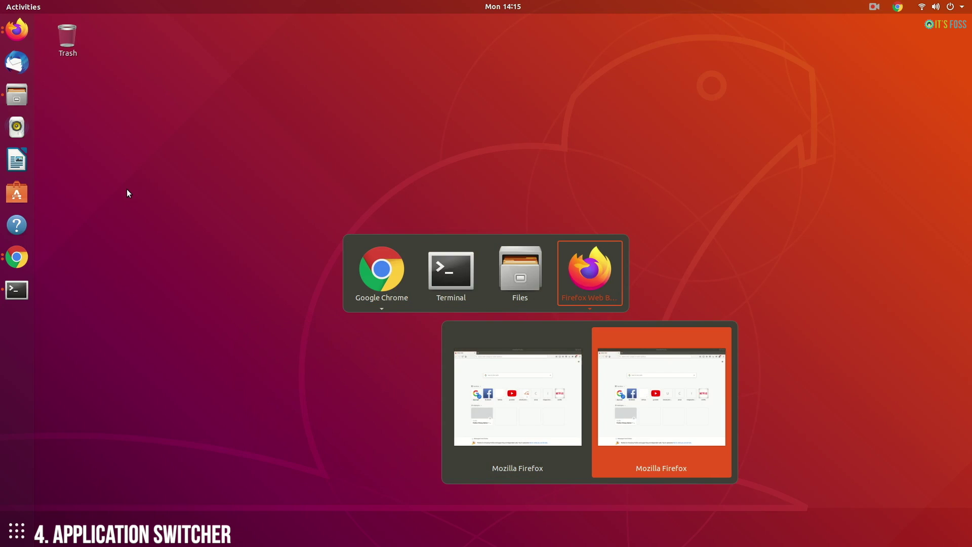
{"action": "key", "text": "alt+Tab"}
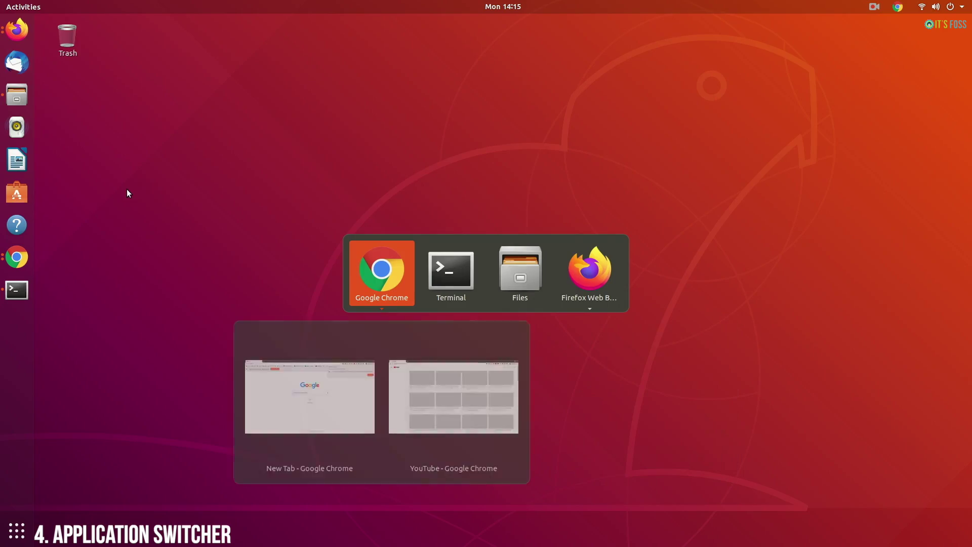
{"action": "key", "text": "alt+Tab"}
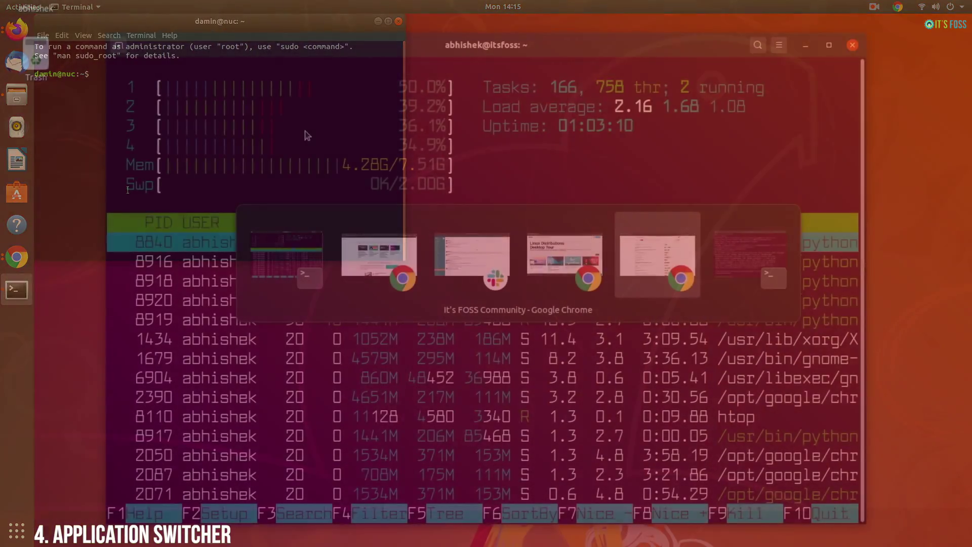
{"action": "key", "text": "alt+grave"}
- Step between terminal and Chrome windows, bring the last Chrome window forward, then show the overview
{"action": "key", "text": "alt+Tab"}
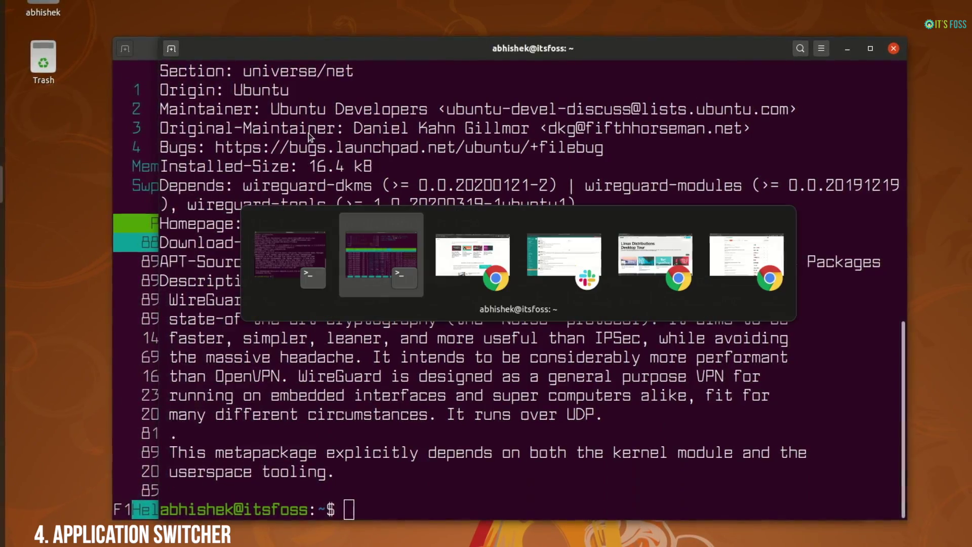
{"action": "key", "text": "alt+Tab"}
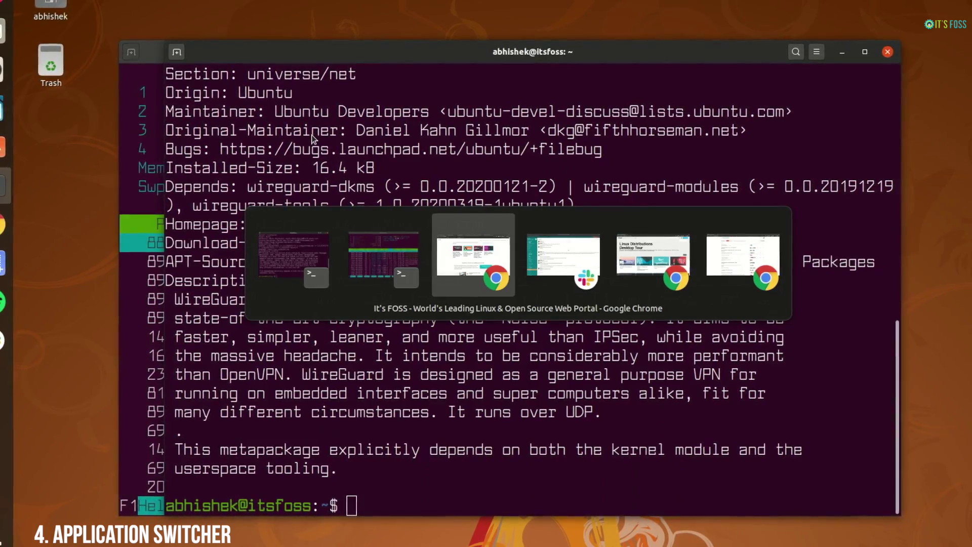
{"action": "key", "text": "alt+shift+Tab"}
{"action": "key", "text": "alt+shift+Tab"}
{"action": "key", "text": "alt+shift+Tab"}
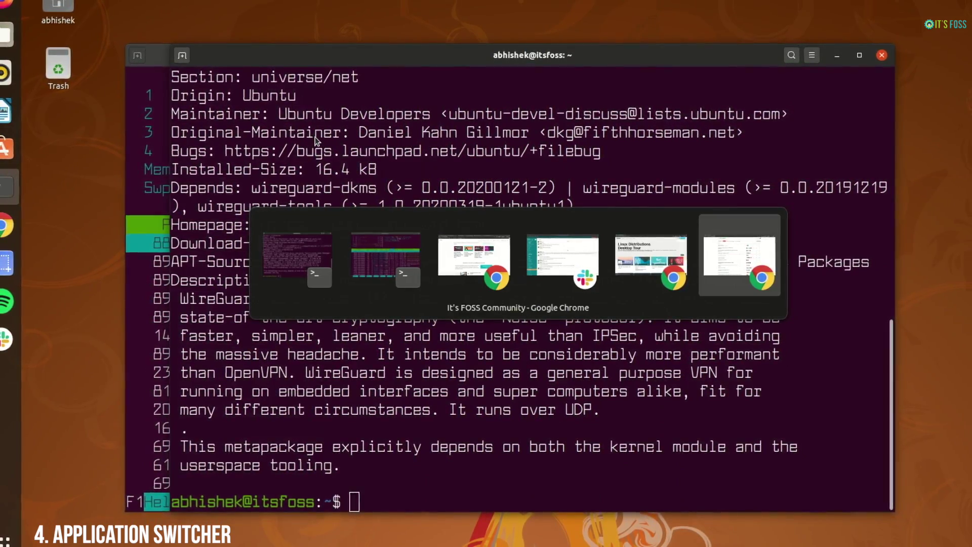
{"action": "key", "text": "alt+shift+Tab"}
{"action": "key", "text": "super"}
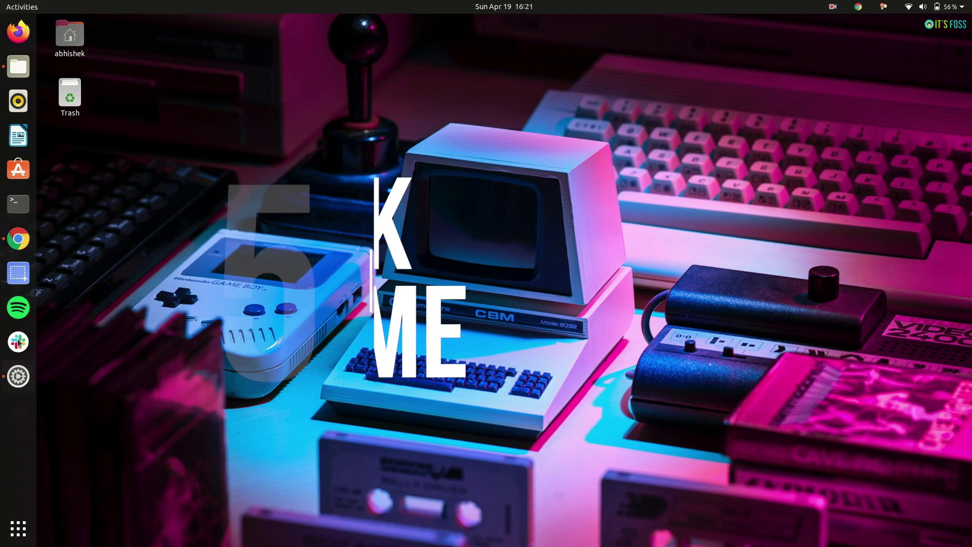
- In Files, view the Desktop, Documents, Downloads and Music folders, then close it
{"action": "key", "text": "super+2"}
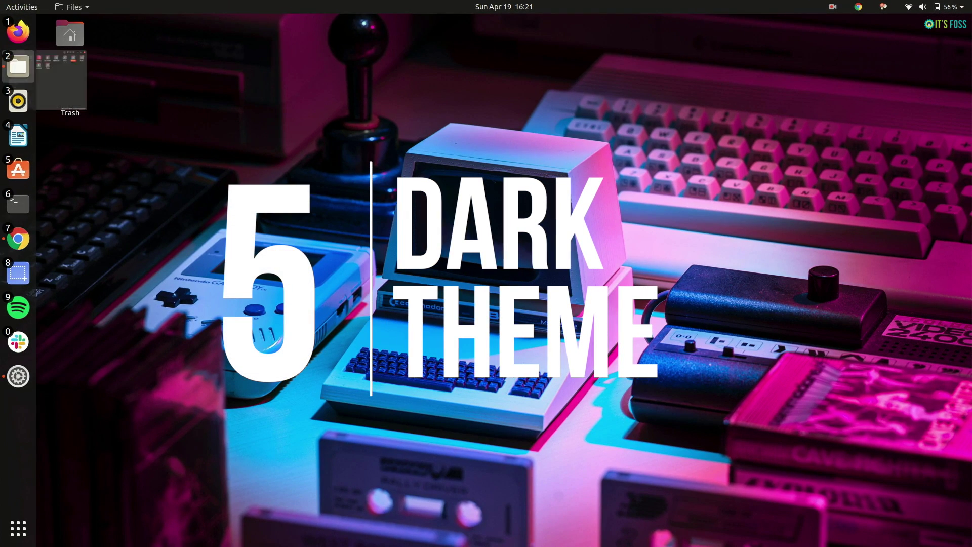
{"action": "left_click", "coordinate": [98, 129]}
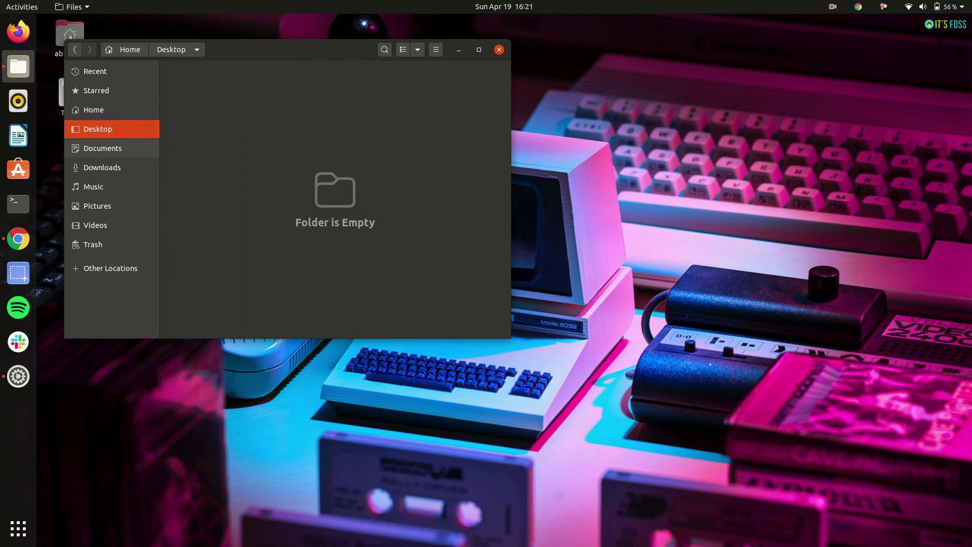
{"action": "left_click", "coordinate": [103, 148]}
{"action": "left_click", "coordinate": [102, 167]}
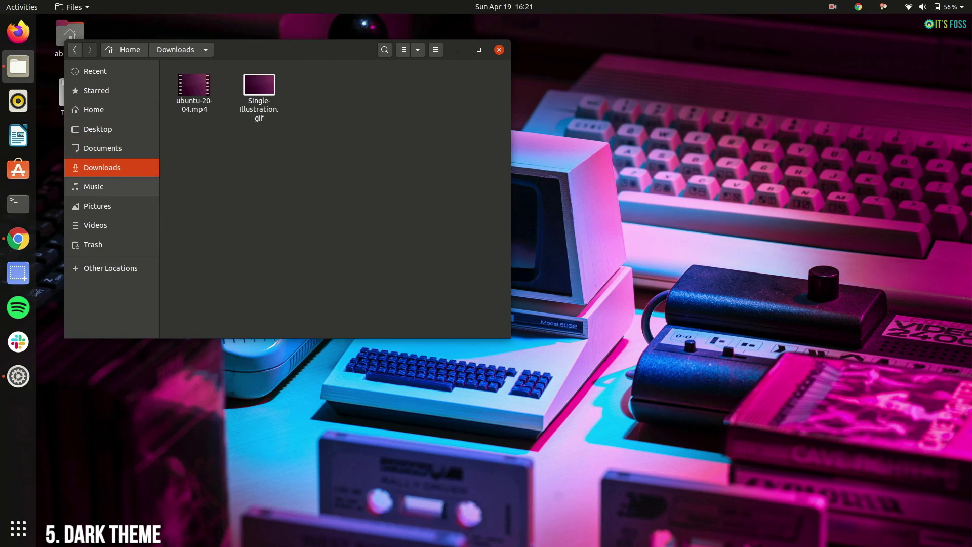
{"action": "left_click", "coordinate": [94, 187]}
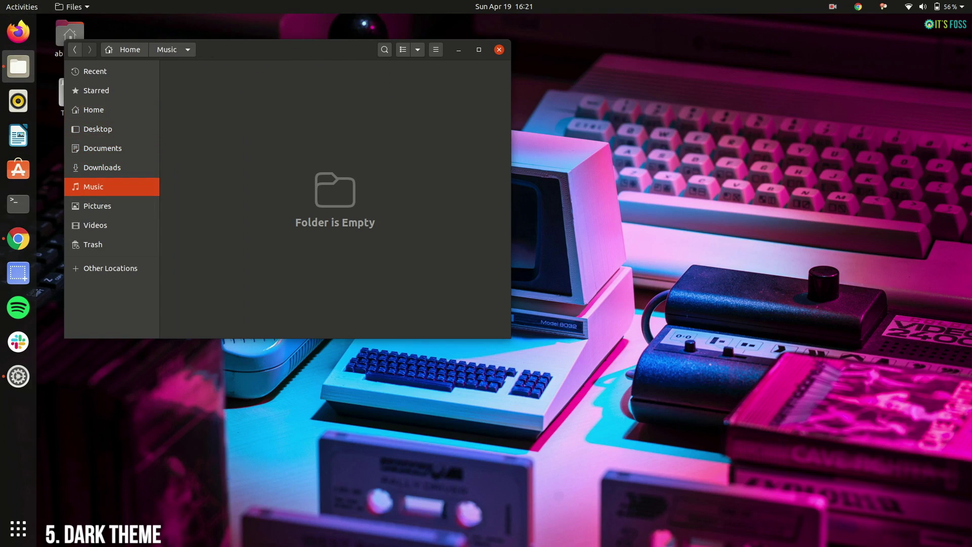
{"action": "key", "text": "super+h"}
- Glance at the calendar panel and a tray indicator menu, then open the Activities overview
{"action": "left_click", "coordinate": [516, 7]}
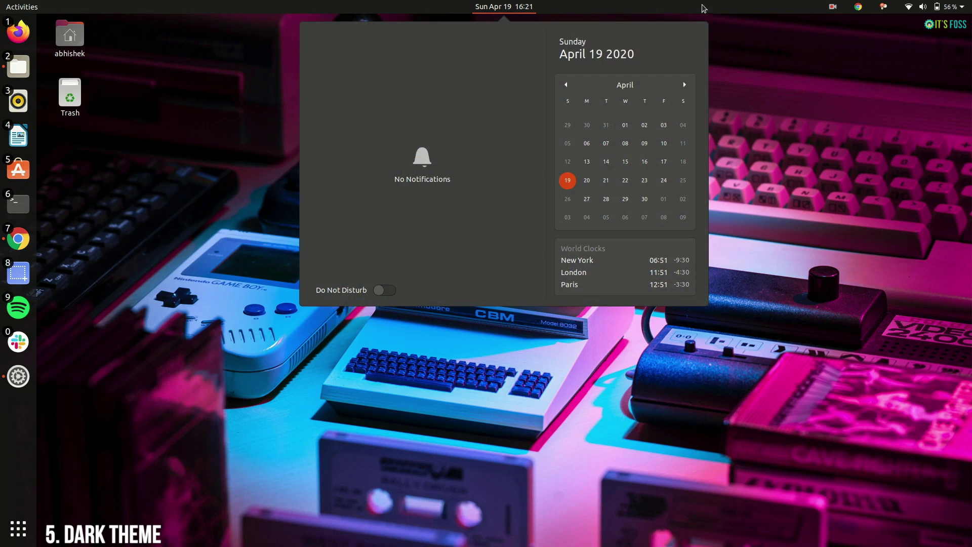
{"action": "mouse_move", "coordinate": [959, 7]}
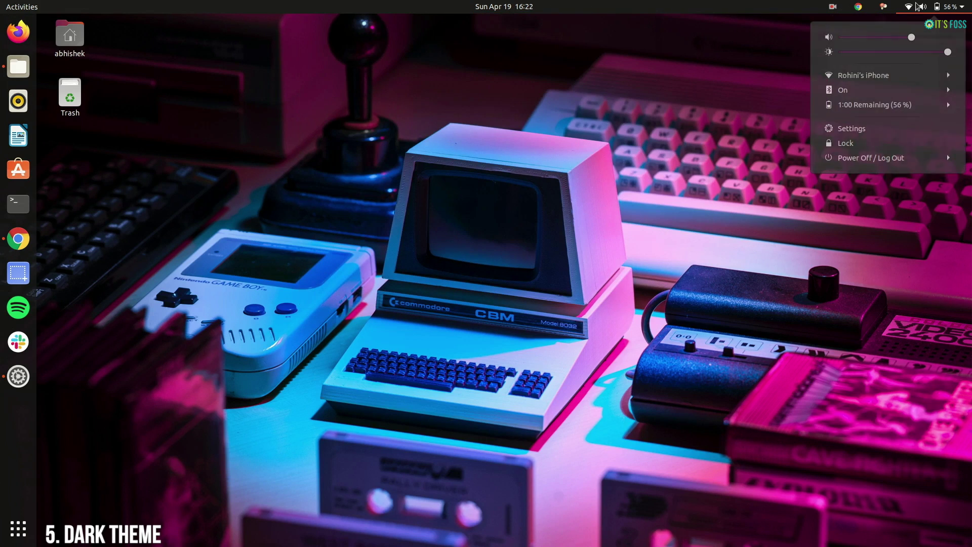
{"action": "left_click", "coordinate": [451, 92]}
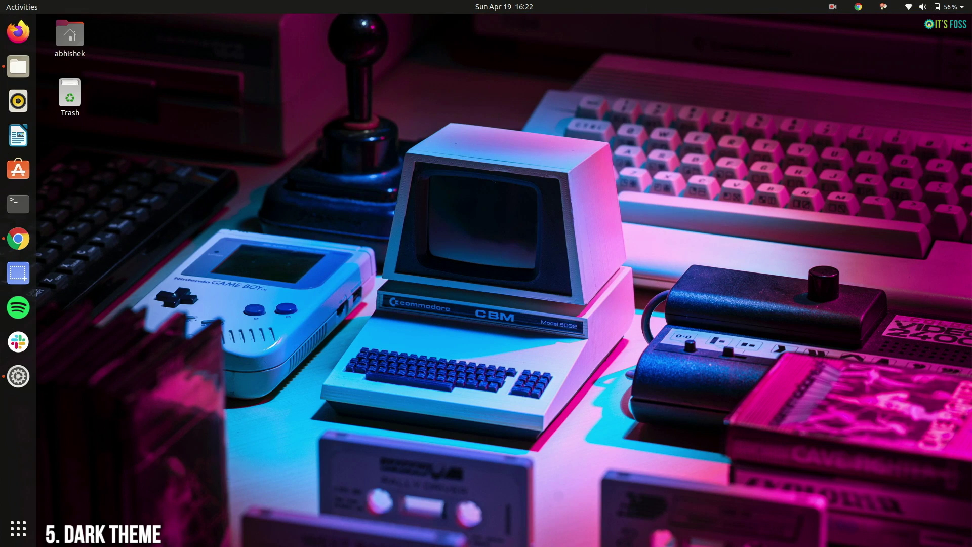
{"action": "key", "text": "super"}
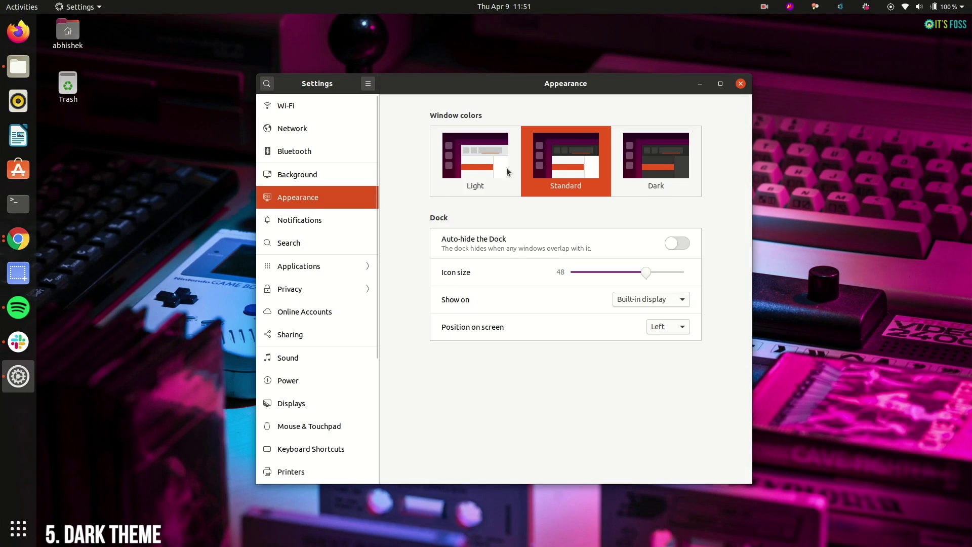
- Switch window colours to Dark and check the darkened calendar panel and status menu
{"action": "left_click", "coordinate": [663, 165]}
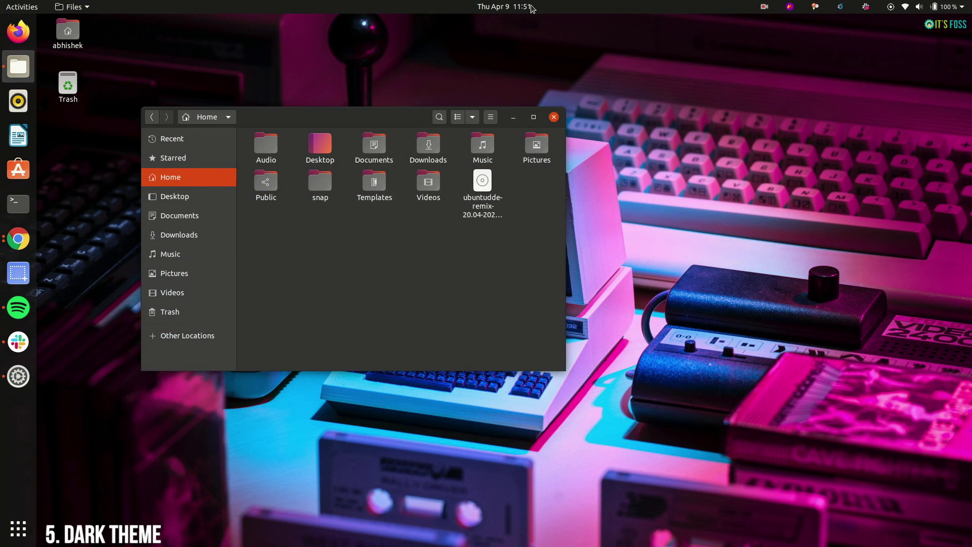
{"action": "left_click", "coordinate": [518, 5]}
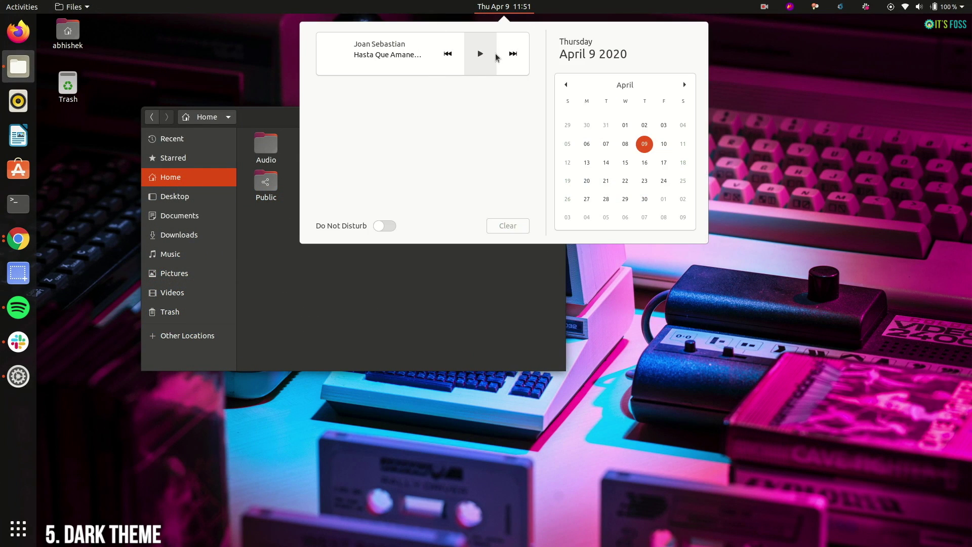
{"action": "mouse_move", "coordinate": [933, 6]}
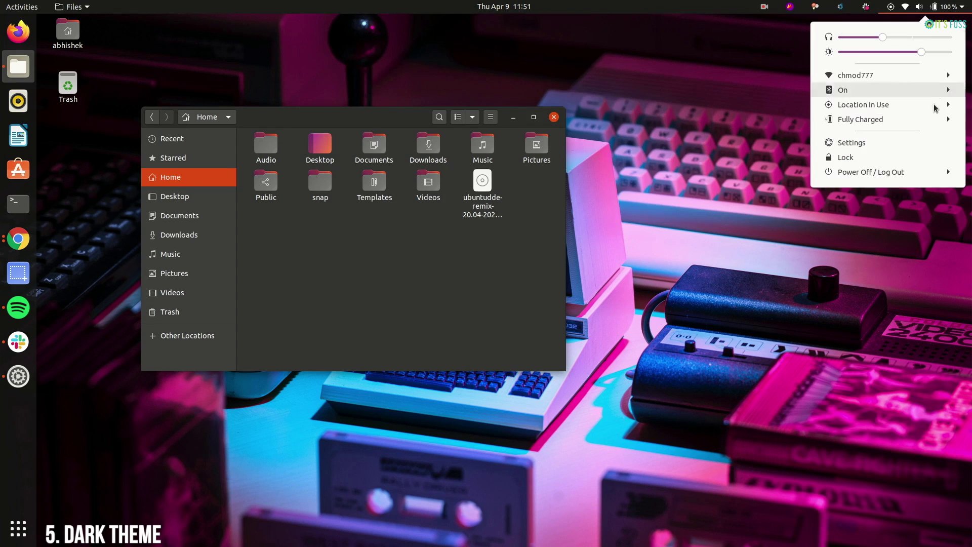
{"action": "left_click", "coordinate": [787, 282]}
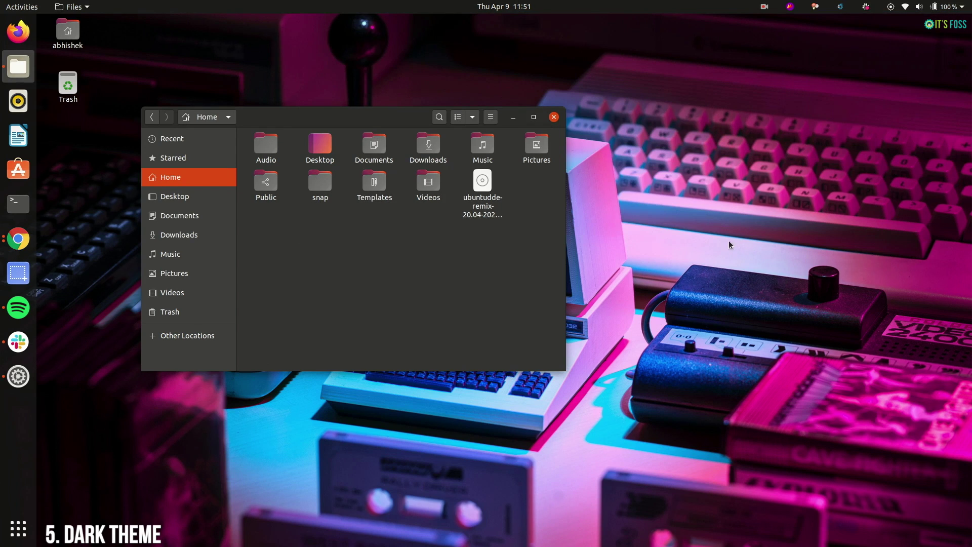
{"action": "left_click", "coordinate": [513, 117]}
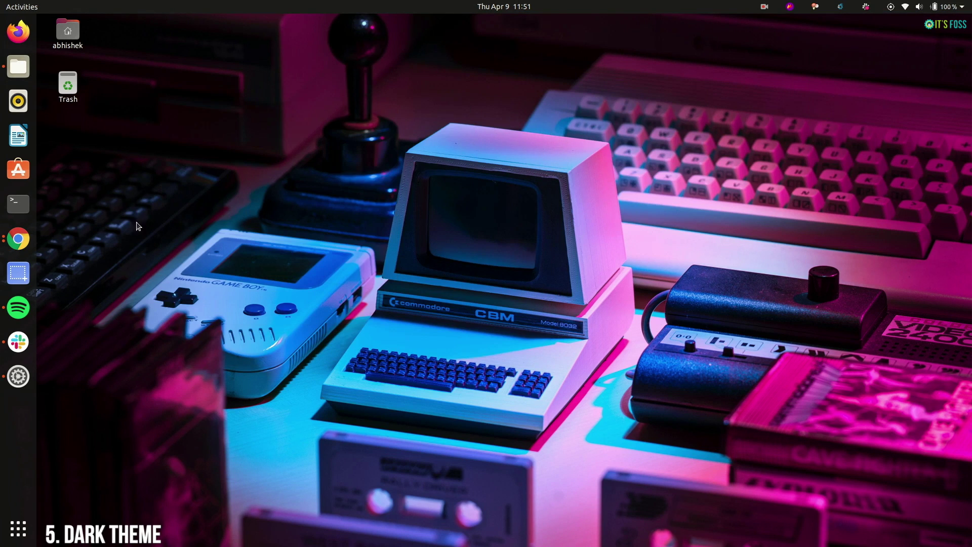
- Paste the chrome-gnome-shell install command into the terminal, then view the notifications panel
{"action": "left_click", "coordinate": [18, 202]}
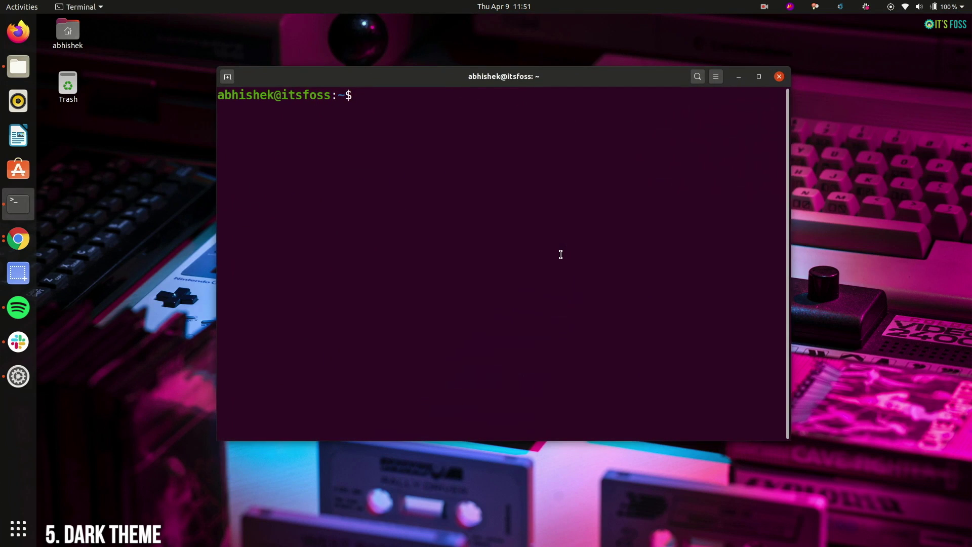
{"action": "type", "text": "sudo apt install chrome-gnome-shell"}
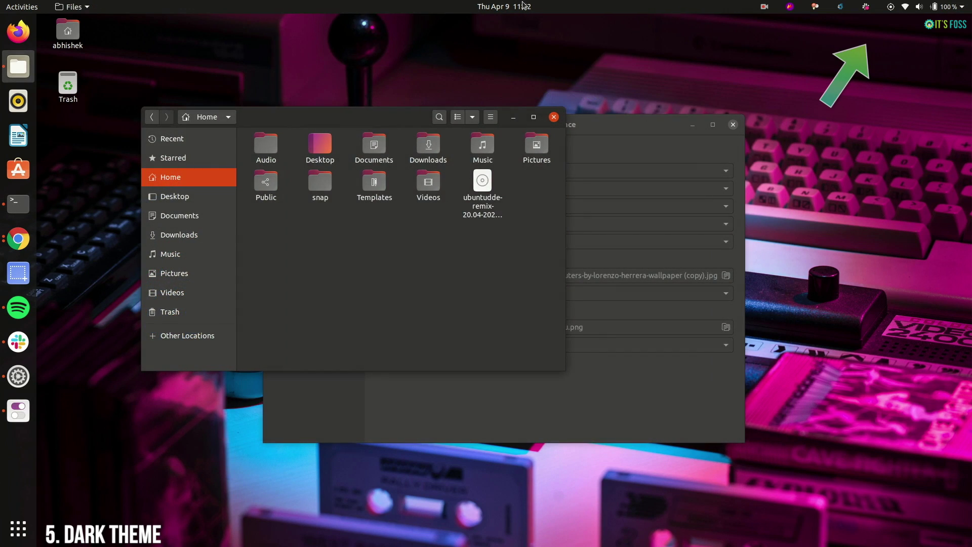
{"action": "left_click", "coordinate": [521, 6]}
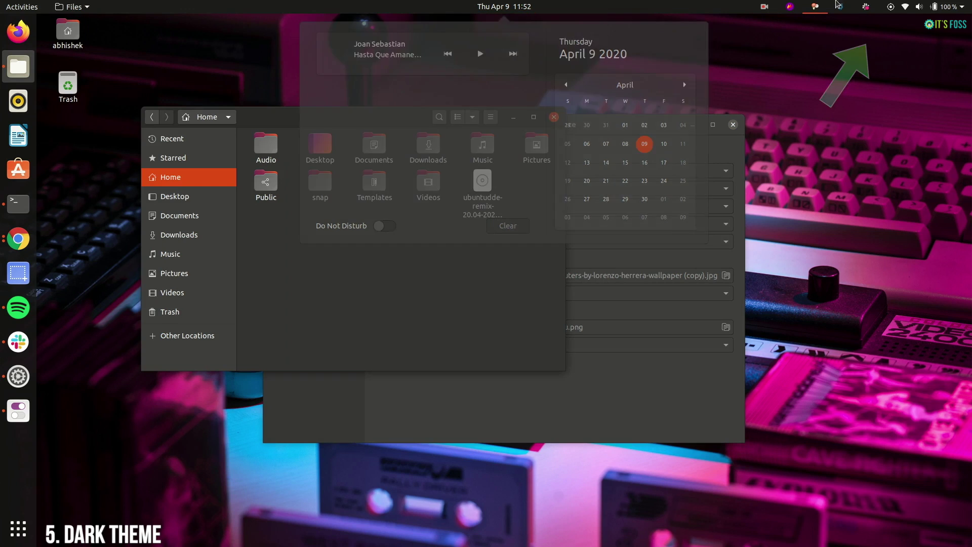
{"action": "mouse_move", "coordinate": [903, 6]}
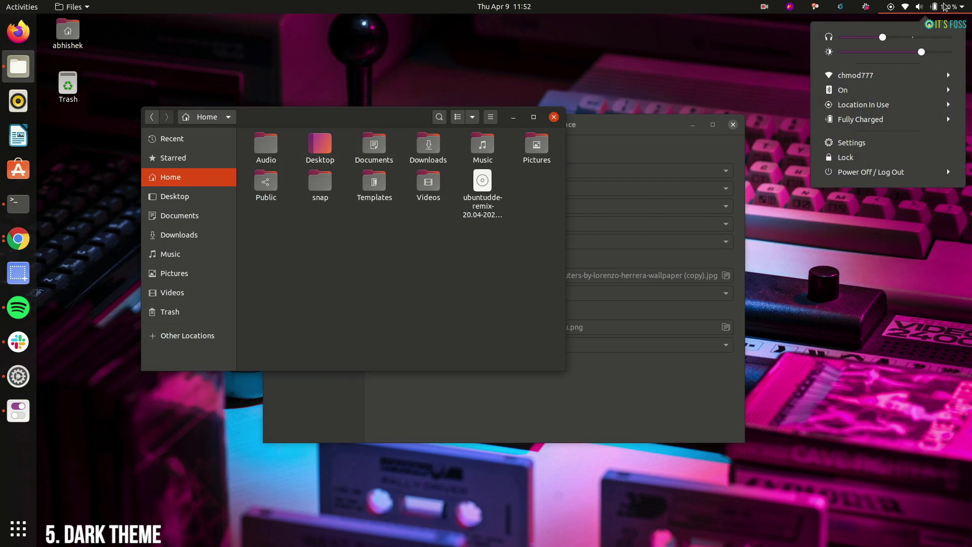
{"action": "mouse_move", "coordinate": [763, 6]}
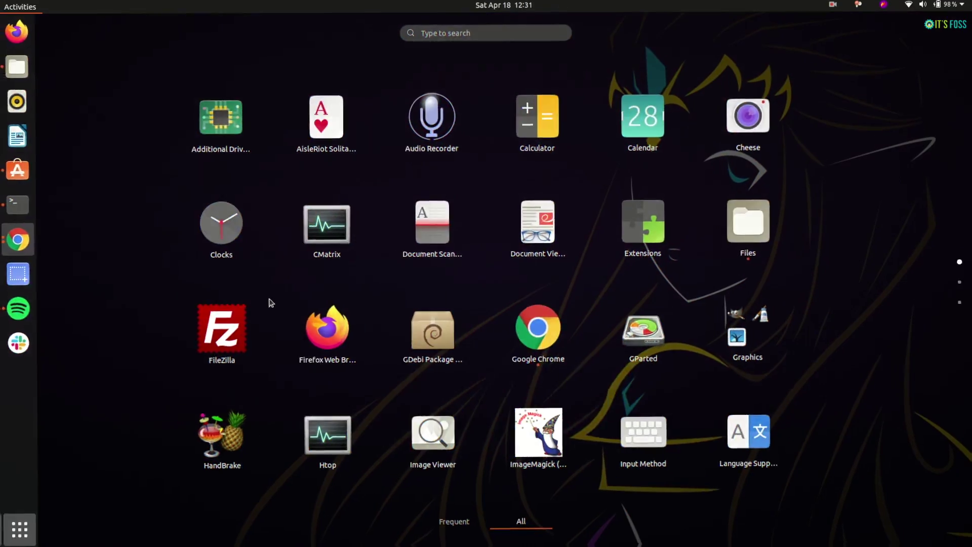
- Search 'exten' to launch Extensions and open the Desktop Icons settings
{"action": "type", "text": "exten"}
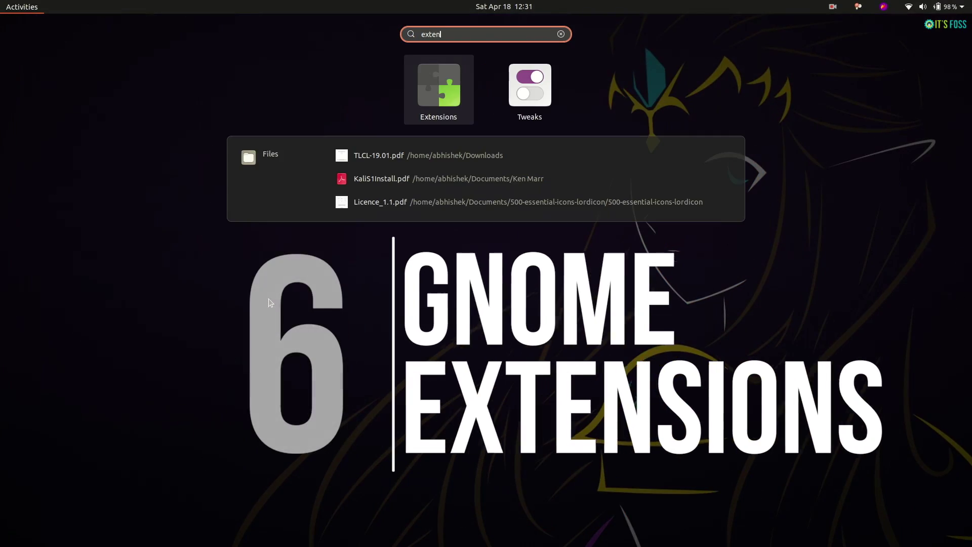
{"action": "left_click", "coordinate": [447, 84]}
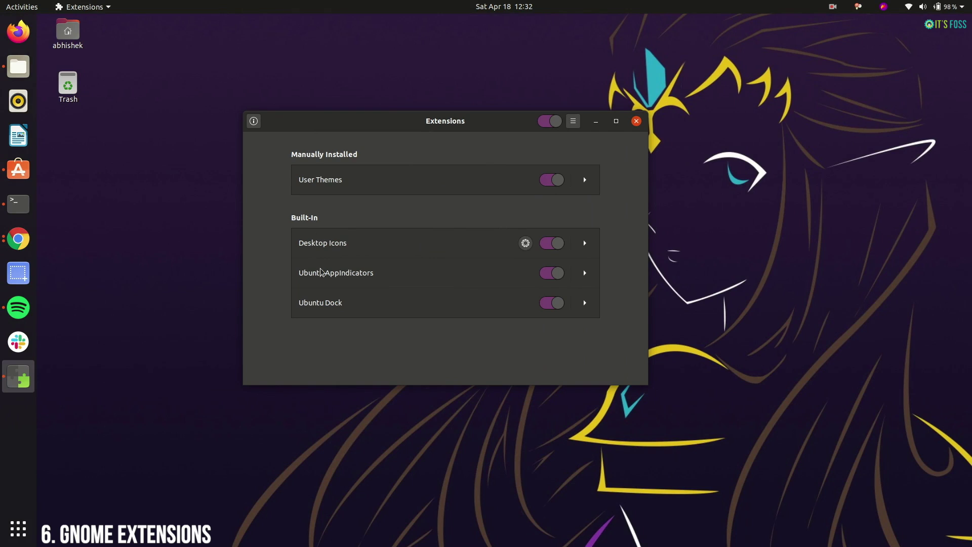
{"action": "left_click", "coordinate": [525, 243]}
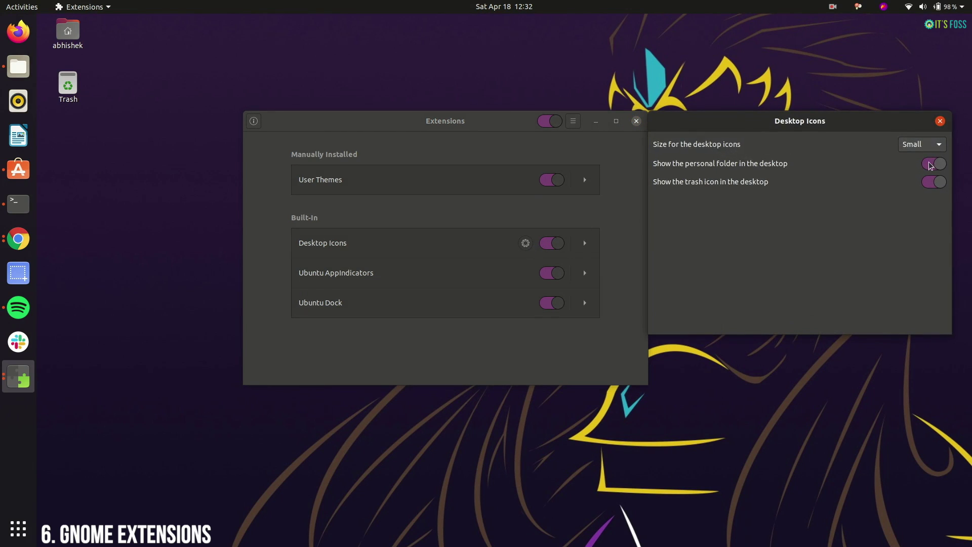
- Try Large and Small icon sizes, settle on Standard, and toggle the personal folder off and on
{"action": "left_click", "coordinate": [937, 145]}
{"action": "left_click", "coordinate": [911, 174]}
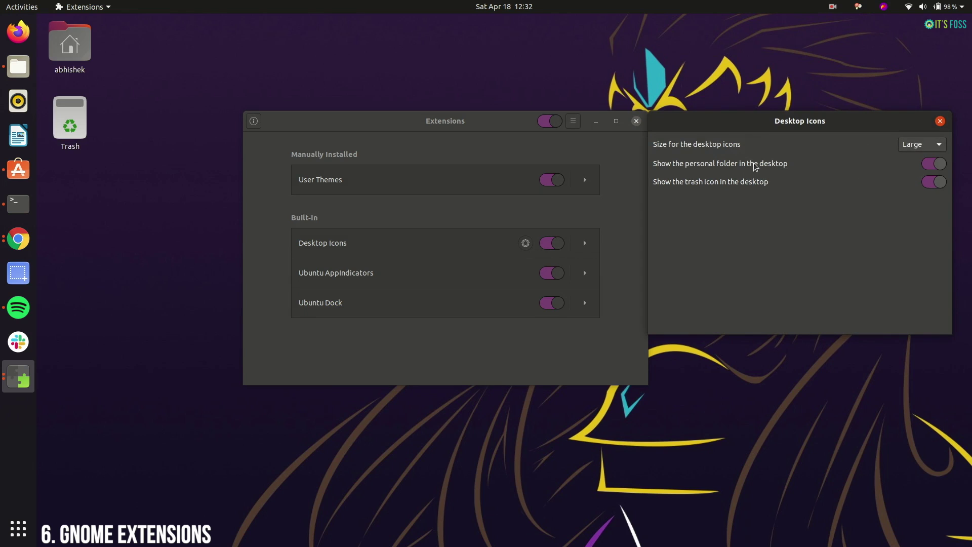
{"action": "left_click", "coordinate": [929, 148]}
{"action": "left_click", "coordinate": [916, 115]}
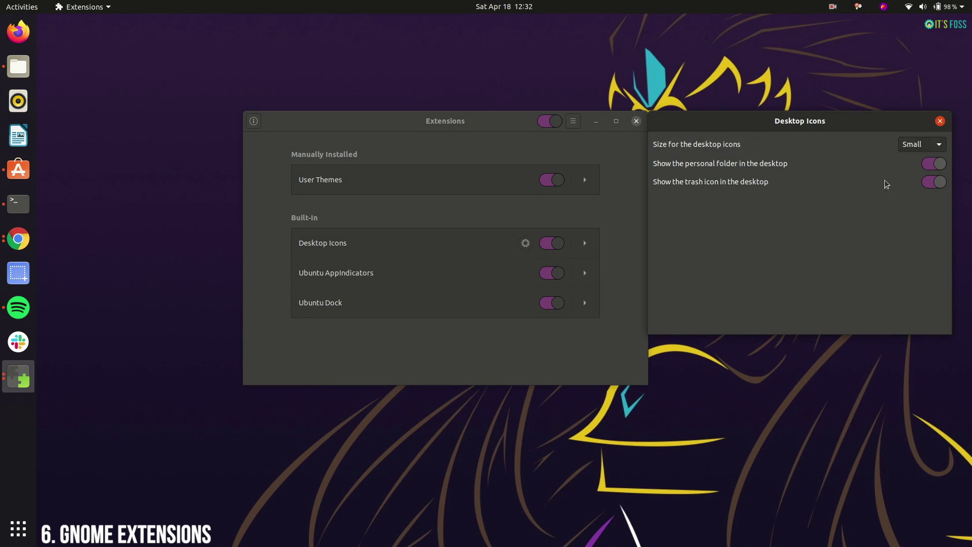
{"action": "left_click", "coordinate": [933, 144]}
{"action": "left_click", "coordinate": [916, 160]}
{"action": "left_click", "coordinate": [929, 164]}
{"action": "left_click", "coordinate": [932, 164]}
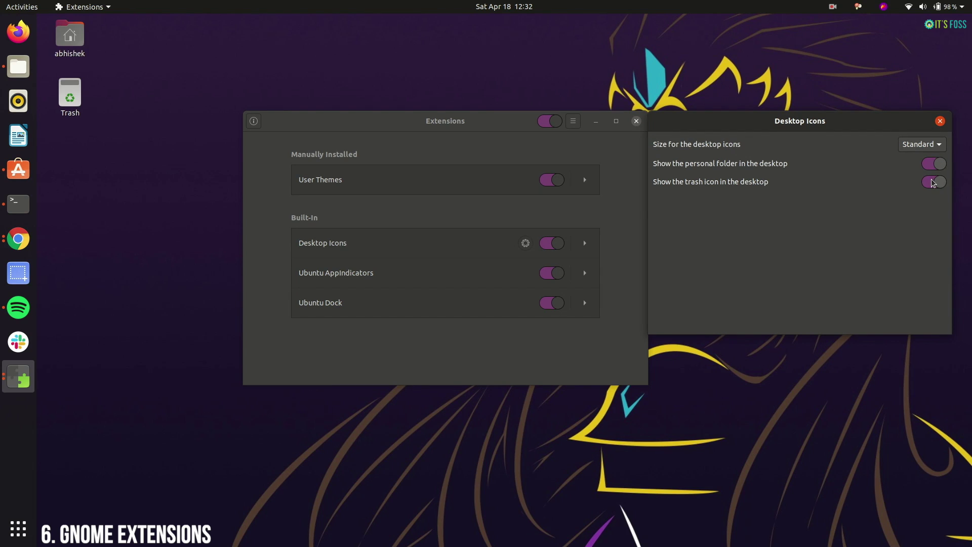
- Toggle the Desktop Icons, Ubuntu Dock and AppIndicators extensions off and back on
{"action": "left_click", "coordinate": [938, 121]}
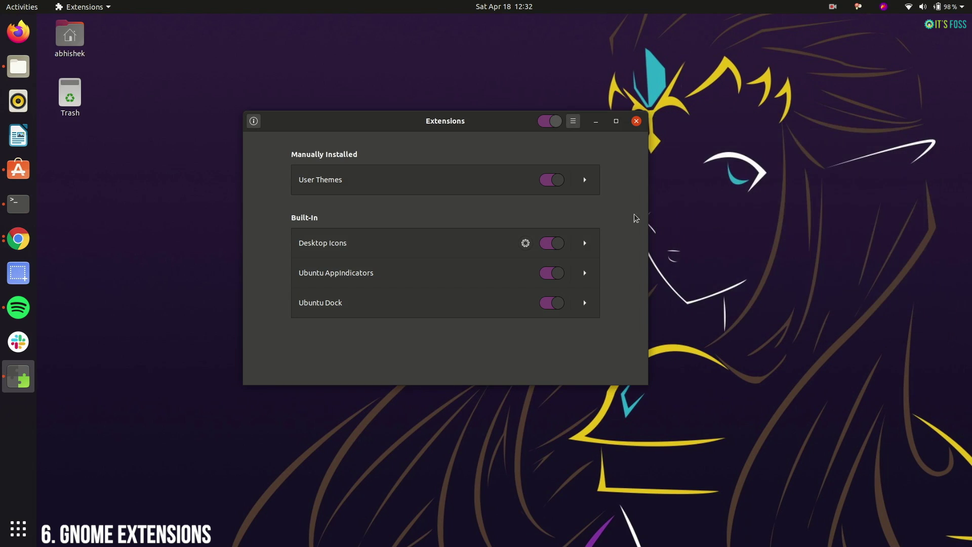
{"action": "left_click", "coordinate": [548, 246]}
{"action": "left_click", "coordinate": [548, 245]}
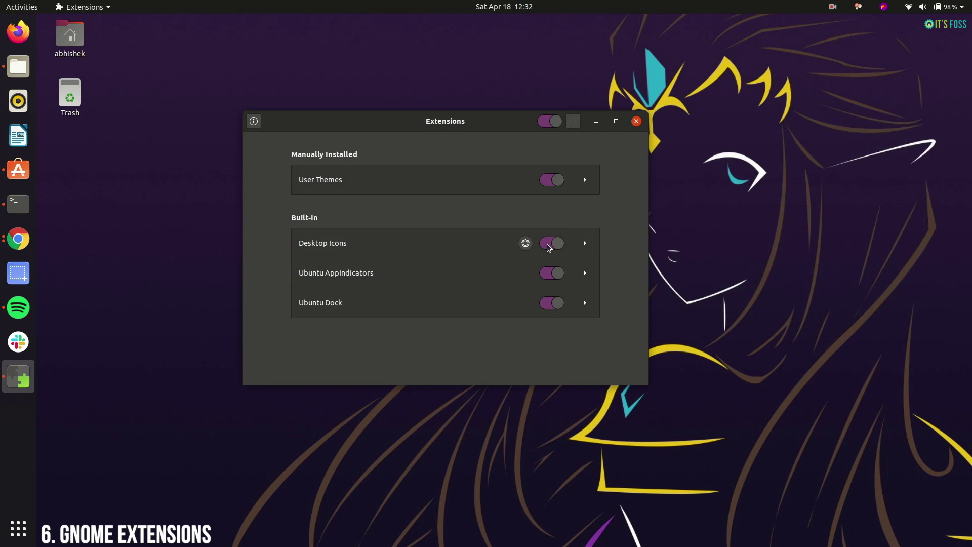
{"action": "left_click", "coordinate": [548, 246]}
{"action": "left_click", "coordinate": [550, 303]}
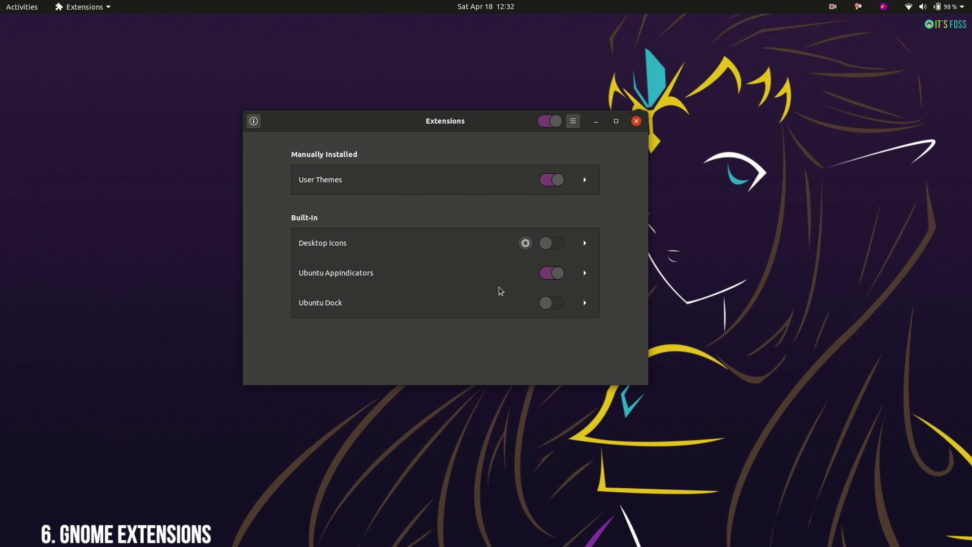
{"action": "left_click", "coordinate": [556, 304]}
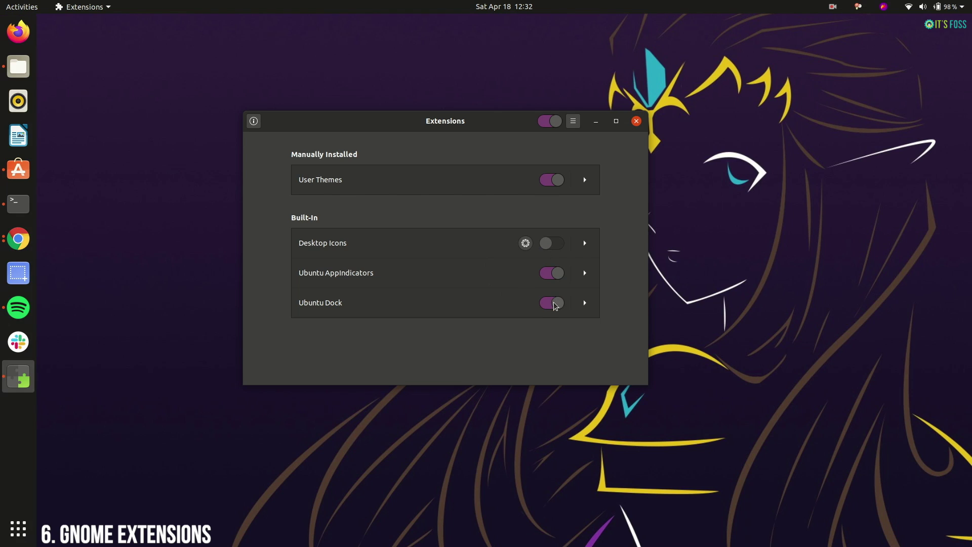
{"action": "left_click", "coordinate": [553, 276]}
{"action": "left_click", "coordinate": [551, 303]}
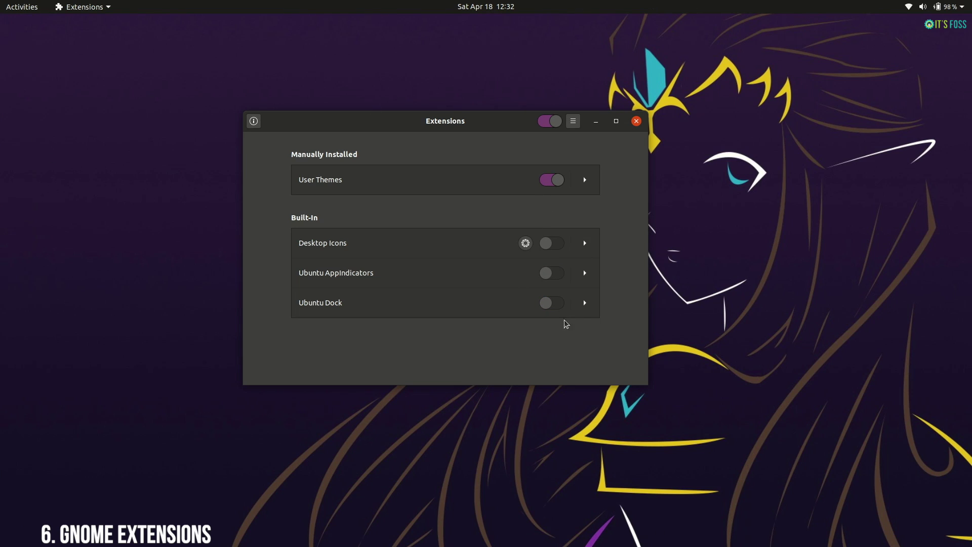
{"action": "left_click", "coordinate": [555, 303]}
{"action": "left_click", "coordinate": [556, 273]}
{"action": "left_click", "coordinate": [556, 245]}
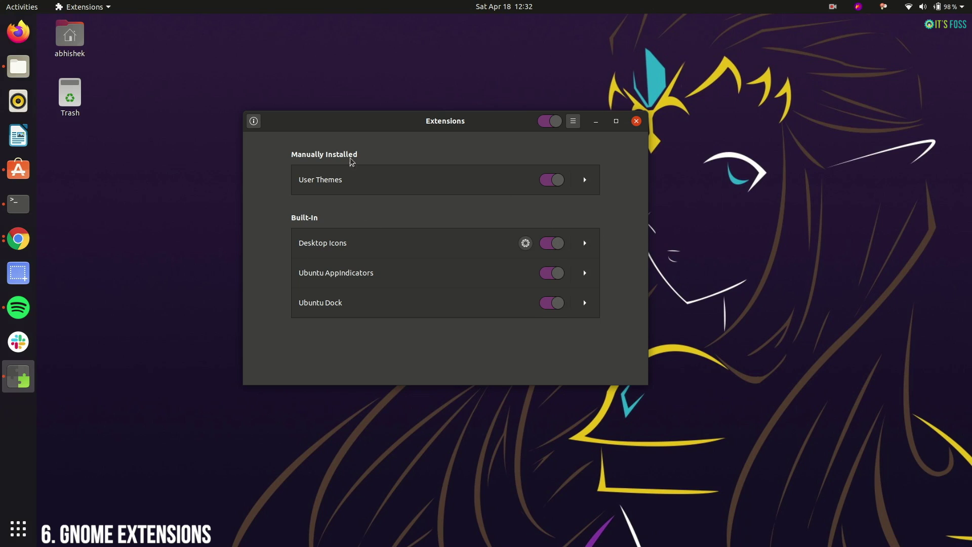
- View About Extensions, then follow the extensions.gnome.org link into the browser
{"action": "left_click", "coordinate": [572, 121]}
{"action": "left_click", "coordinate": [563, 167]}
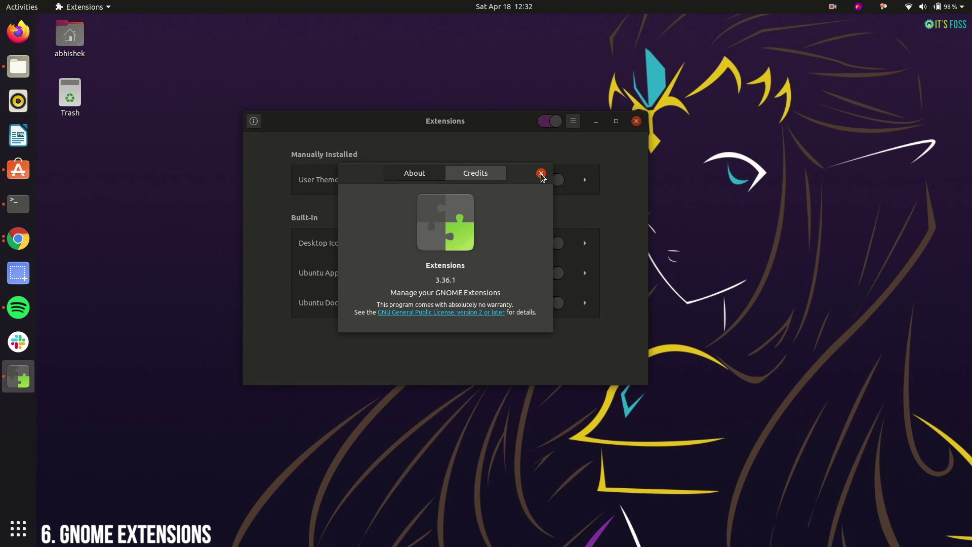
{"action": "left_click", "coordinate": [541, 174]}
{"action": "left_click", "coordinate": [254, 123]}
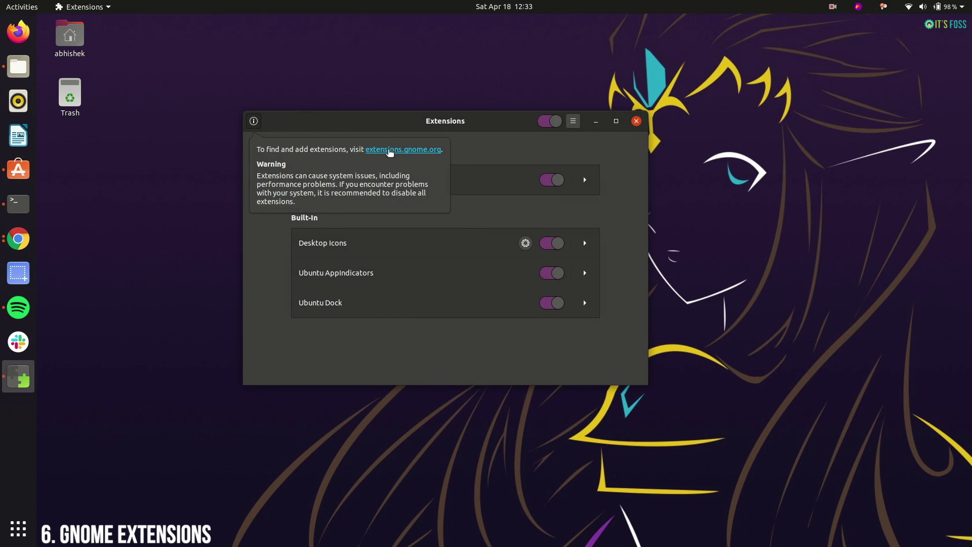
{"action": "left_click", "coordinate": [407, 150]}
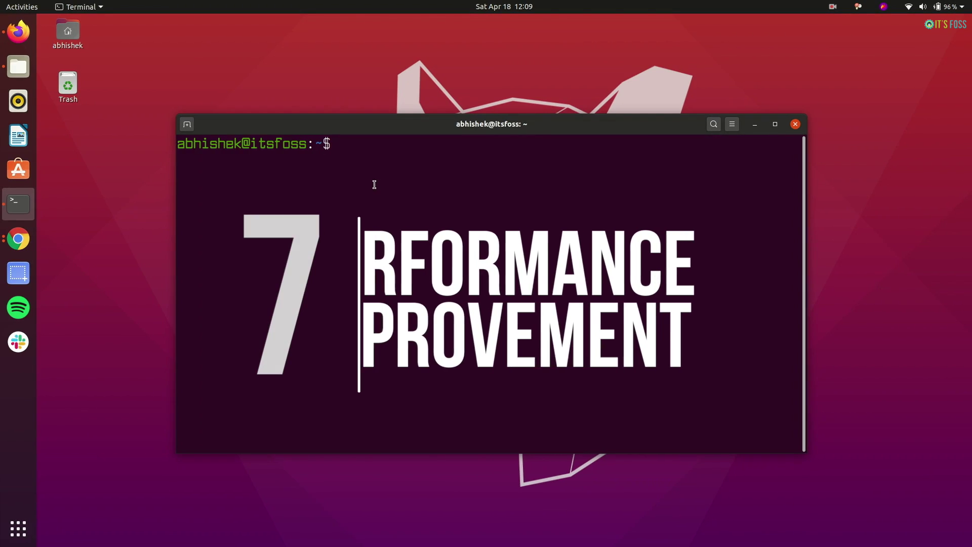
- Run systemd-analyze and highlight the 6.022s firmware time and 31.749s total boot time
{"action": "type", "text": "temd-analyze"}
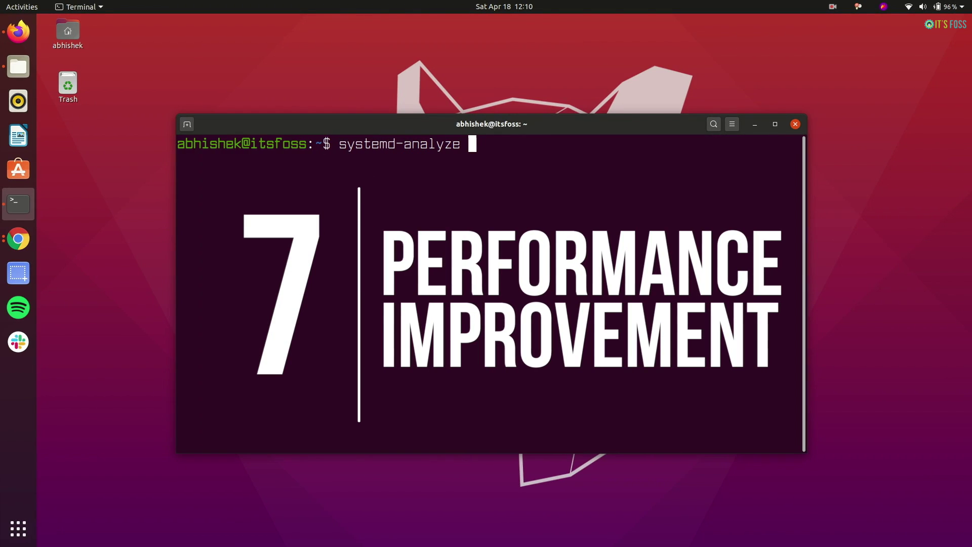
{"action": "key", "text": "Return"}
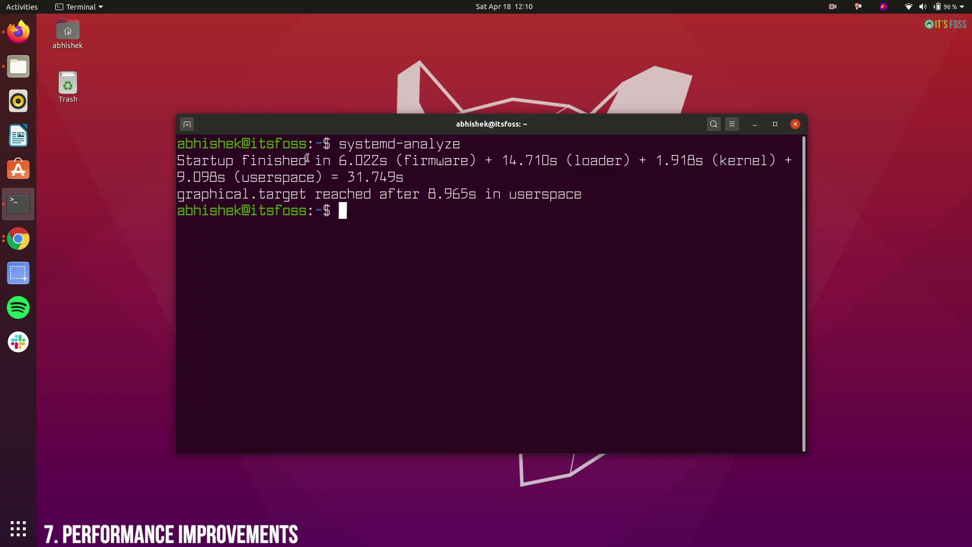
{"action": "left_click_drag", "start_coordinate": [336, 160], "coordinate": [387, 161]}
{"action": "left_click", "coordinate": [541, 161]}
{"action": "left_click_drag", "start_coordinate": [347, 177], "coordinate": [475, 194]}
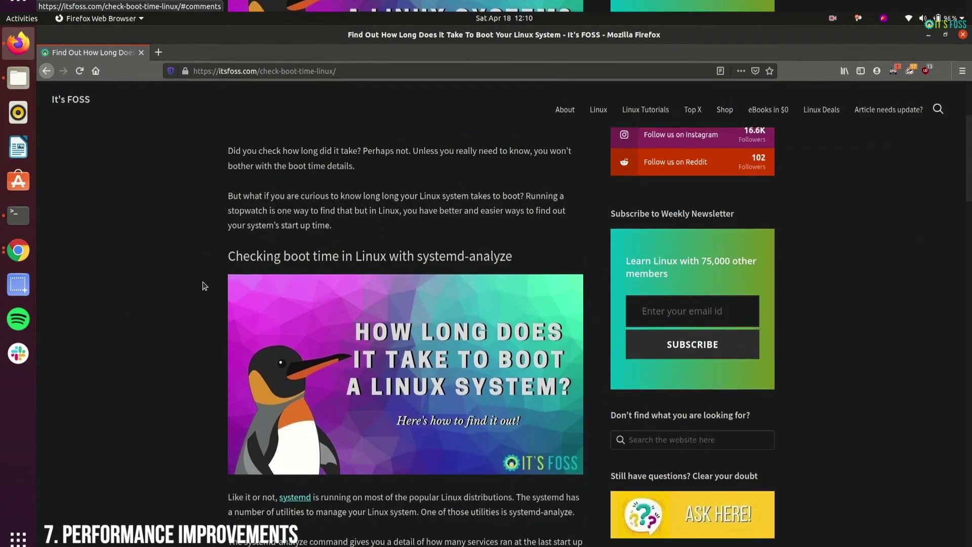
- Scroll the article to the systemd-analyze blame section and tile it left, with the terminal tiled right
{"action": "scroll", "coordinate": [202, 274], "scroll_direction": "down", "scroll_amount": 4}
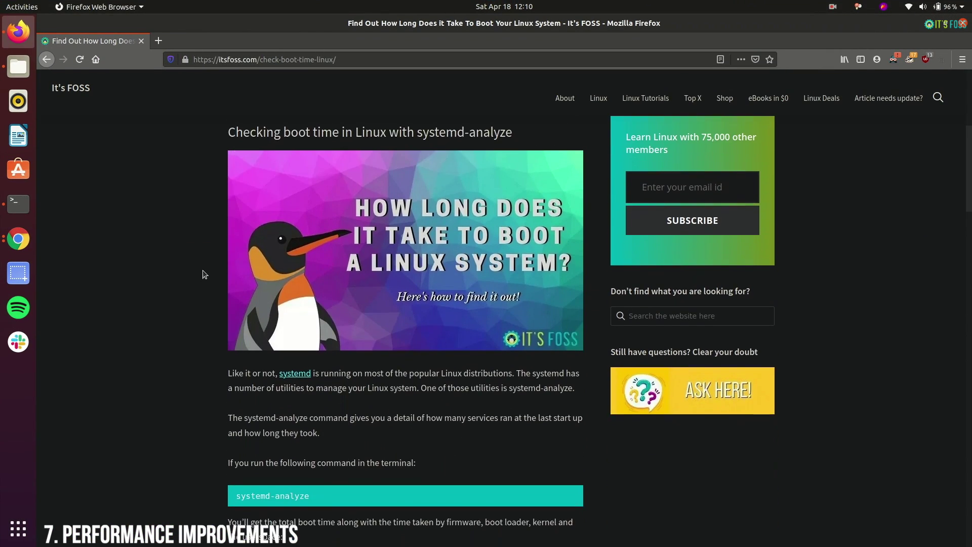
{"action": "scroll", "coordinate": [204, 274], "scroll_direction": "down", "scroll_amount": 4}
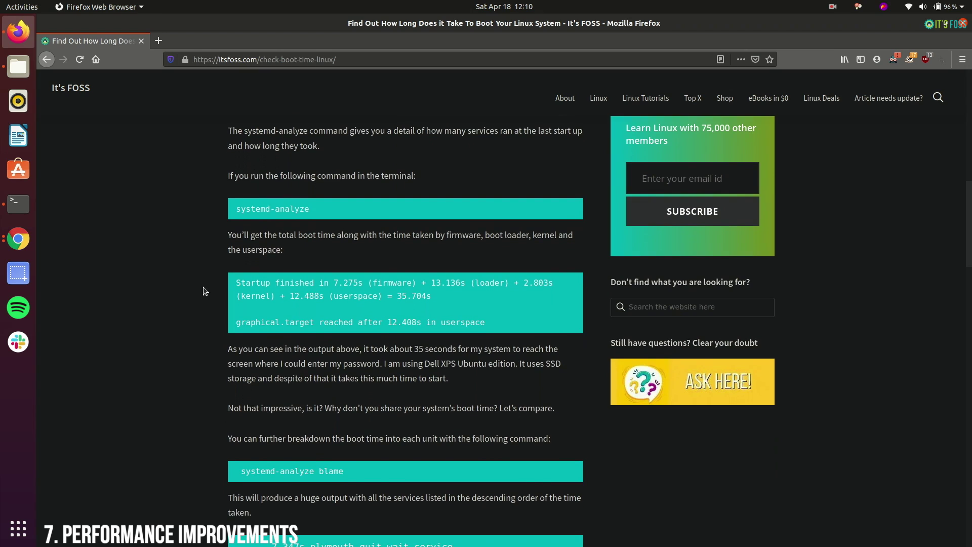
{"action": "scroll", "coordinate": [205, 291], "scroll_direction": "down", "scroll_amount": 1}
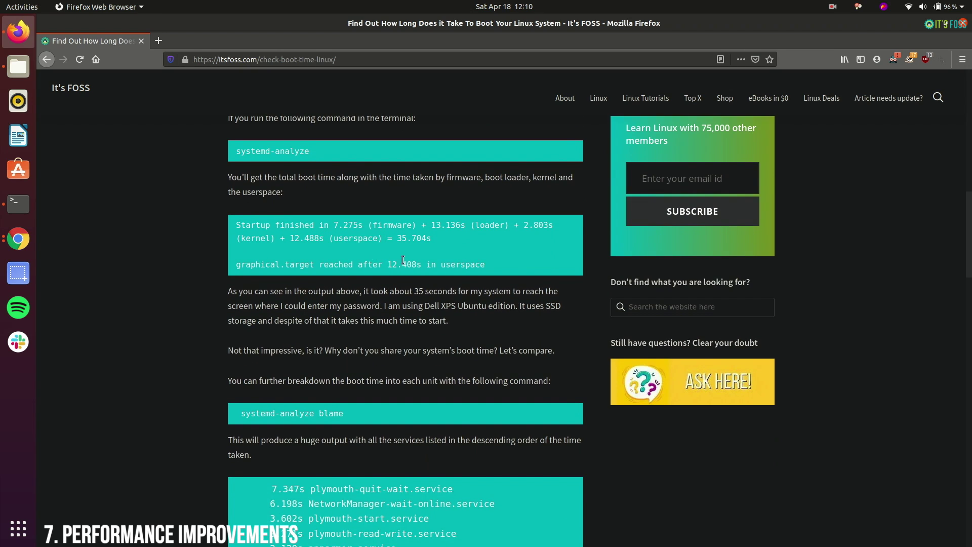
{"action": "key", "text": "super+Left"}
{"action": "key", "text": "alt+Tab"}
{"action": "key", "text": "super+Right"}
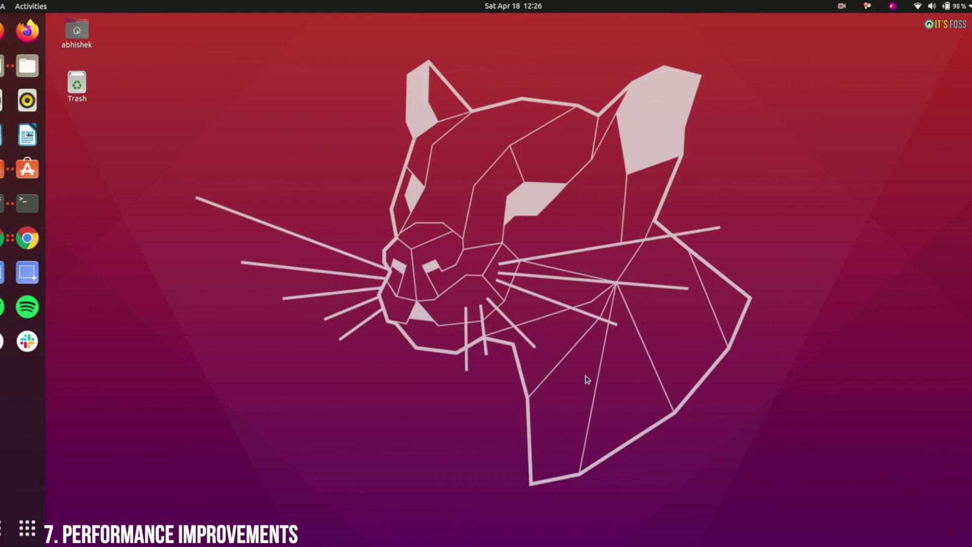
- Browse the grid of all installed applications, then close it
{"action": "key", "text": "super+a"}
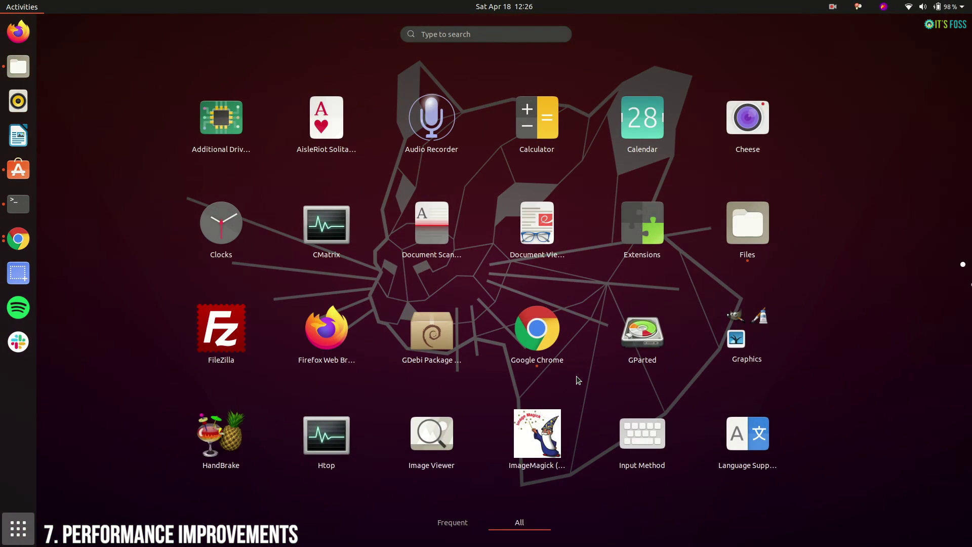
{"action": "scroll", "coordinate": [578, 379], "scroll_direction": "down", "scroll_amount": 2}
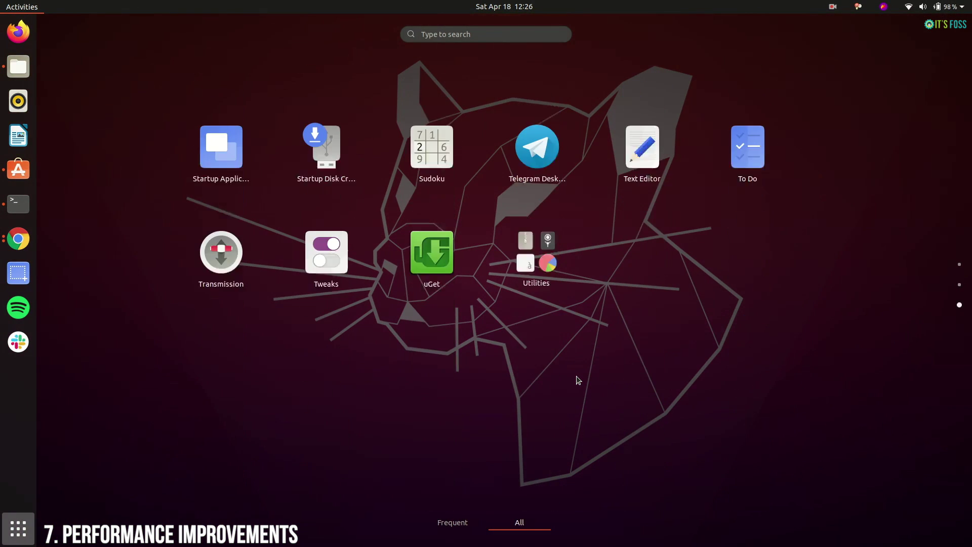
{"action": "scroll", "coordinate": [578, 380], "scroll_direction": "up", "scroll_amount": 1}
{"action": "scroll", "coordinate": [578, 380], "scroll_direction": "up", "scroll_amount": 1}
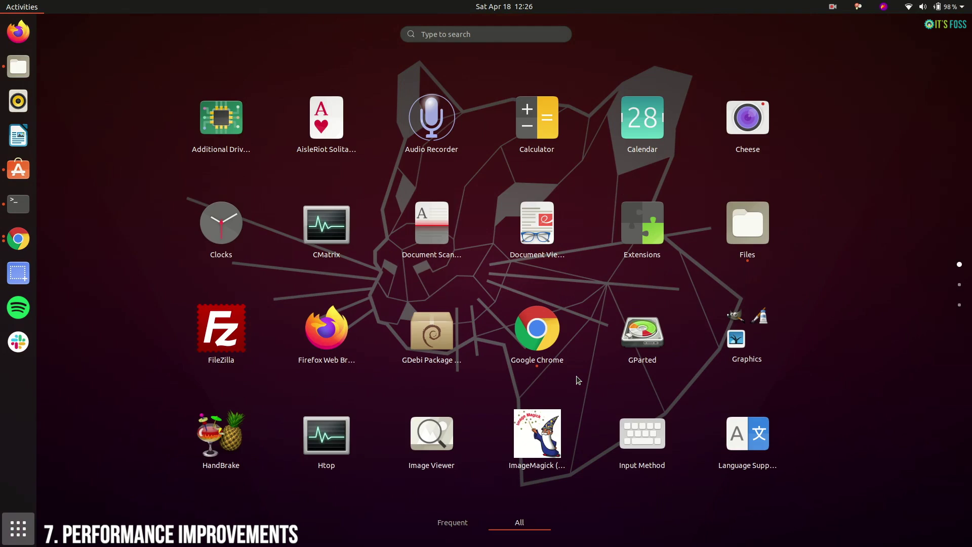
{"action": "key", "text": "Escape"}
- Cycle through the open windows, then drag the Spotify and Software windows onto the second workspace
{"action": "key", "text": "alt+Tab"}
{"action": "key", "text": "alt+Tab"}
{"action": "key", "text": "alt+Tab"}
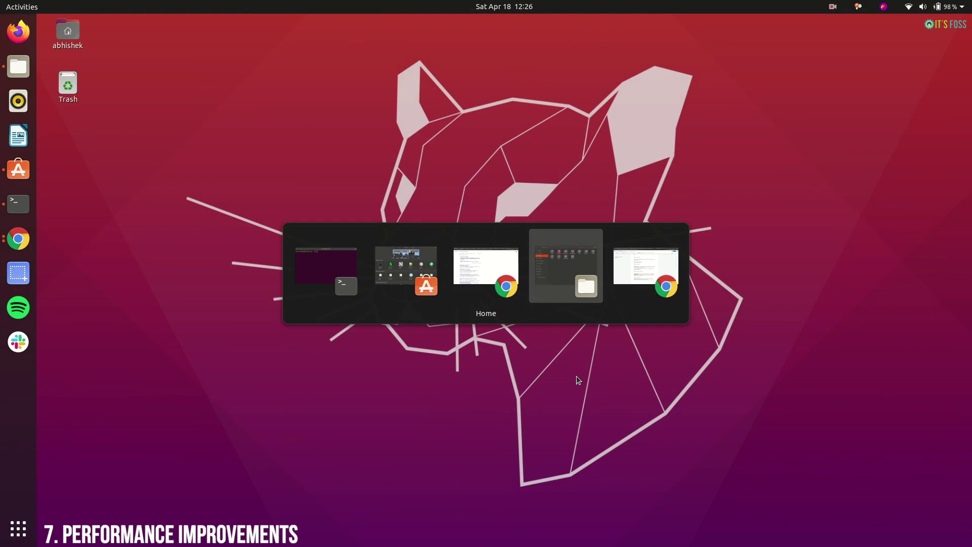
{"action": "key", "text": "alt+Tab"}
{"action": "key", "text": "alt+Tab"}
{"action": "key", "text": "alt+Tab"}
{"action": "key", "text": "alt+Tab"}
{"action": "key", "text": "alt+Tab"}
{"action": "key", "text": "alt+Tab"}
{"action": "key", "text": "alt+Tab"}
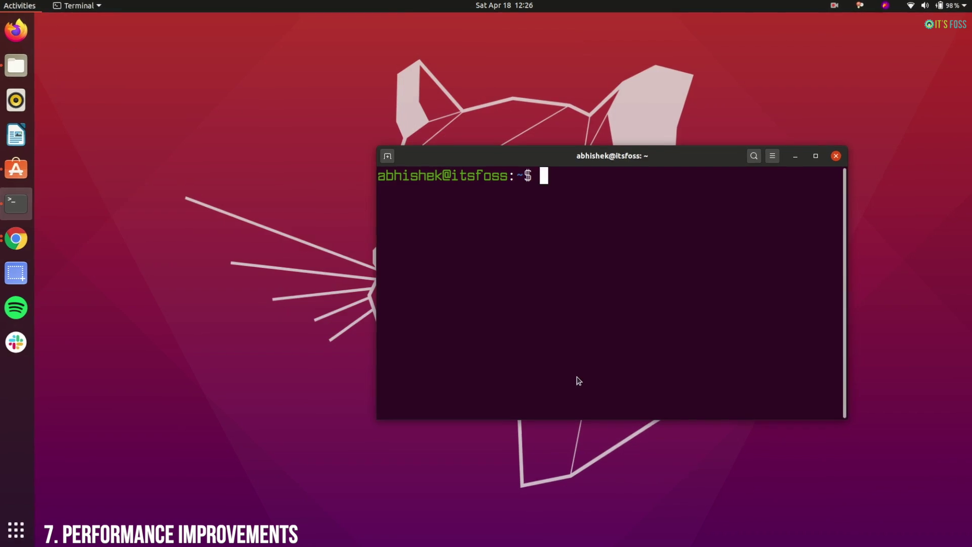
{"action": "key", "text": "super"}
{"action": "left_click_drag", "start_coordinate": [694, 263], "coordinate": [919, 145]}
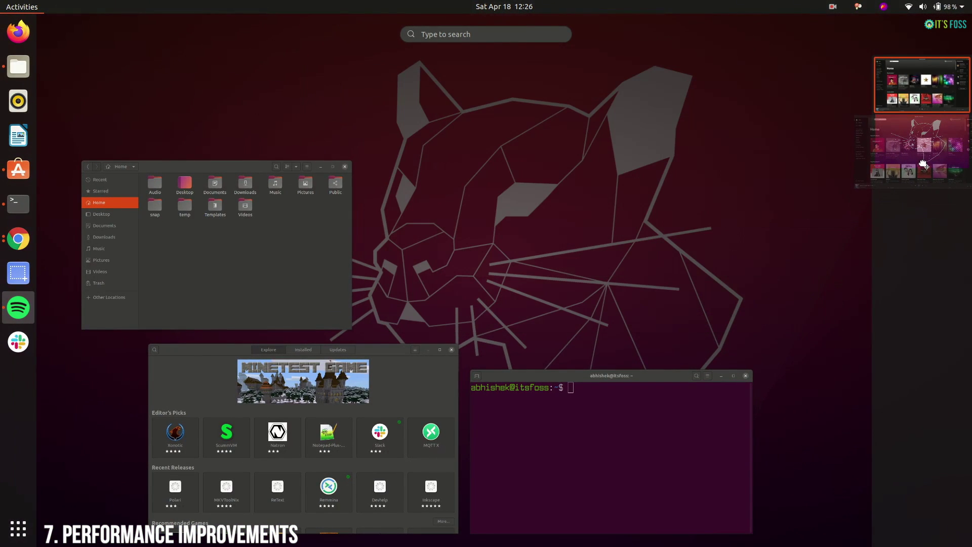
{"action": "left_click_drag", "start_coordinate": [445, 435], "coordinate": [933, 145]}
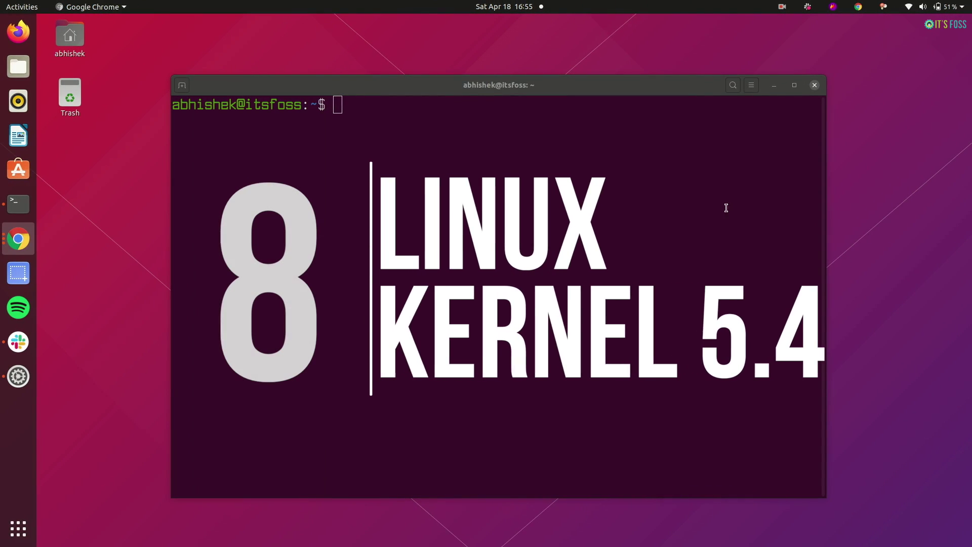
- Run uname -a in the terminal and highlight the kernel version 5.4.0-24-generic
{"action": "left_click", "coordinate": [560, 163]}
{"action": "type", "text": "uname"}
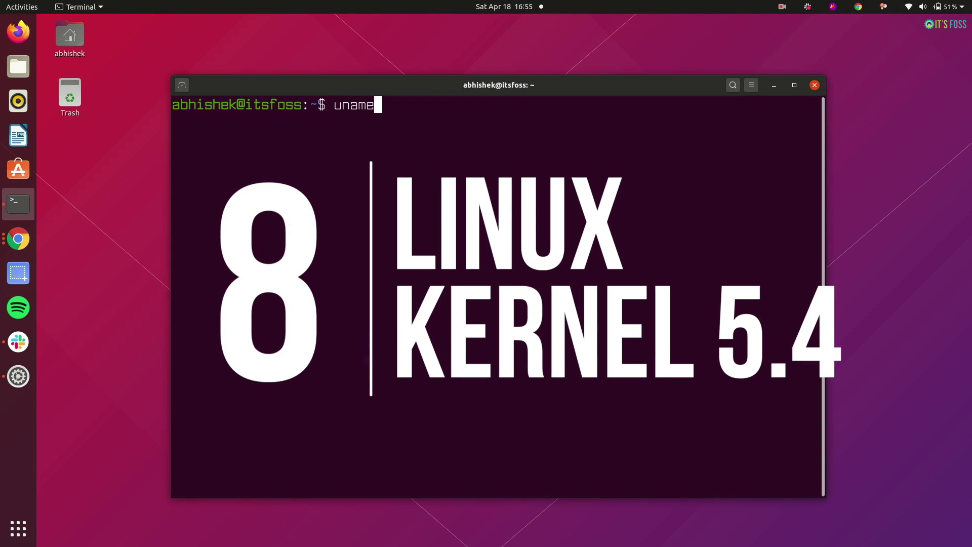
{"action": "type", "text": " -a"}
{"action": "key", "text": "Return"}
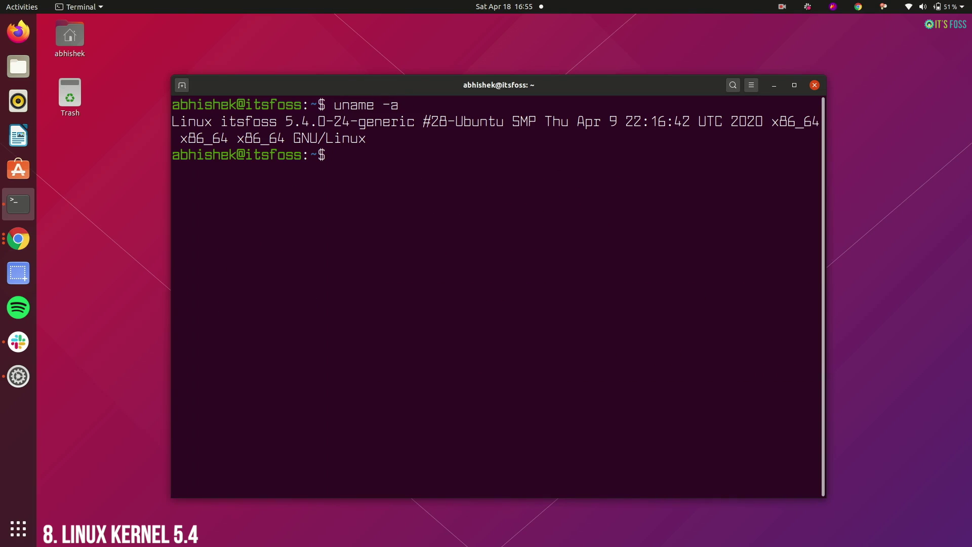
{"action": "left_click_drag", "start_coordinate": [285, 122], "coordinate": [414, 121]}
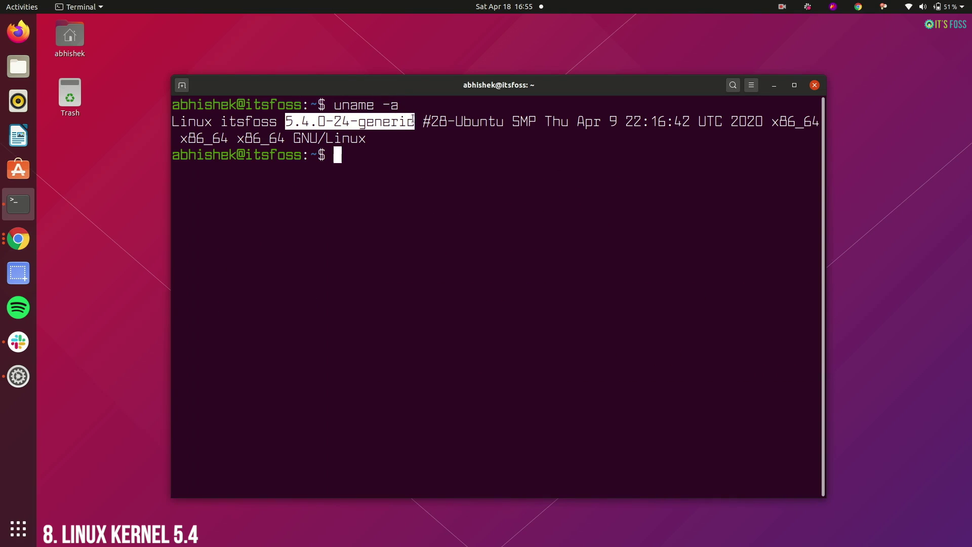
{"action": "left_click", "coordinate": [396, 144]}
- Run neofetch and highlight the kernel version on its Kernel line
{"action": "type", "text": "neofetch"}
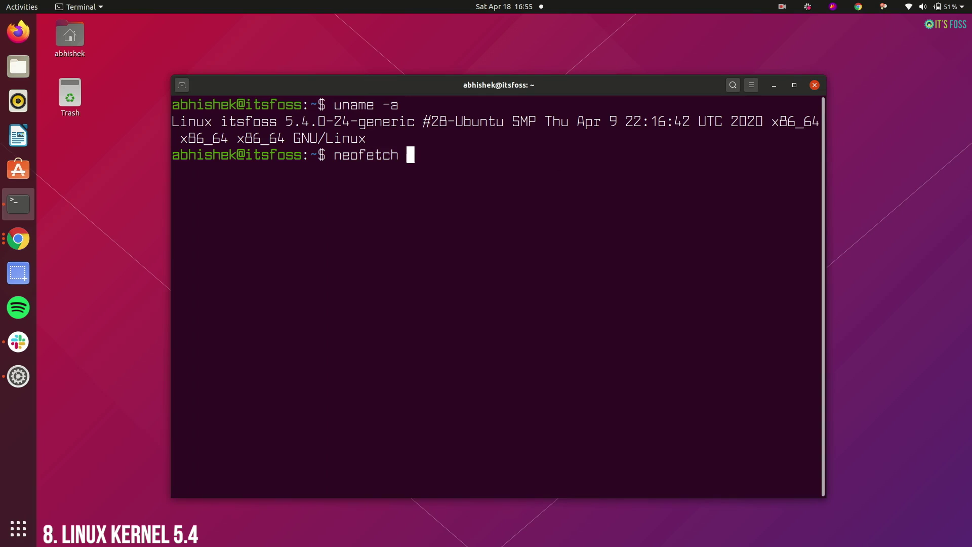
{"action": "key", "text": "Return"}
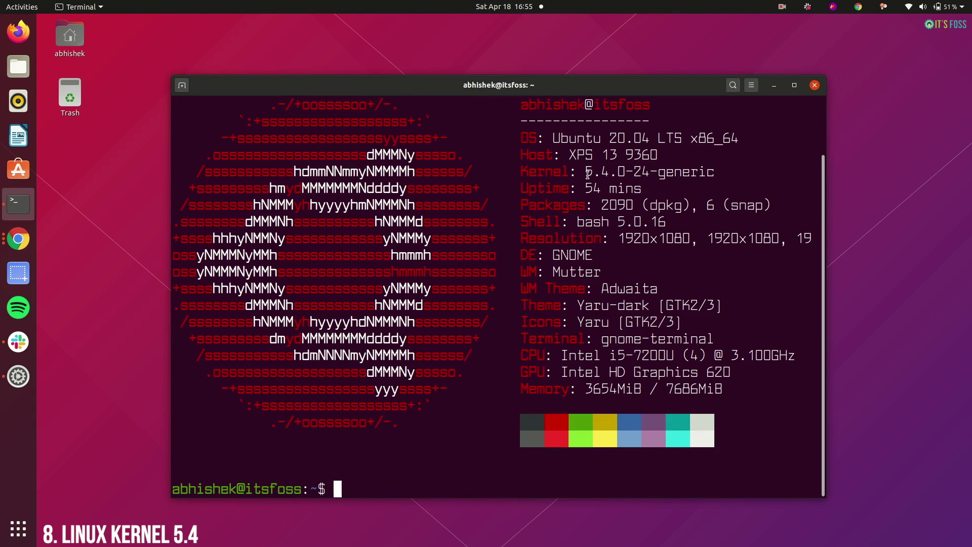
{"action": "left_click_drag", "start_coordinate": [585, 172], "coordinate": [687, 170]}
{"action": "left_click", "coordinate": [551, 325]}
- View Settings' Thunderbolt page, minimize it, run apt show wireguard, and return to Chrome
{"action": "left_click", "coordinate": [24, 378]}
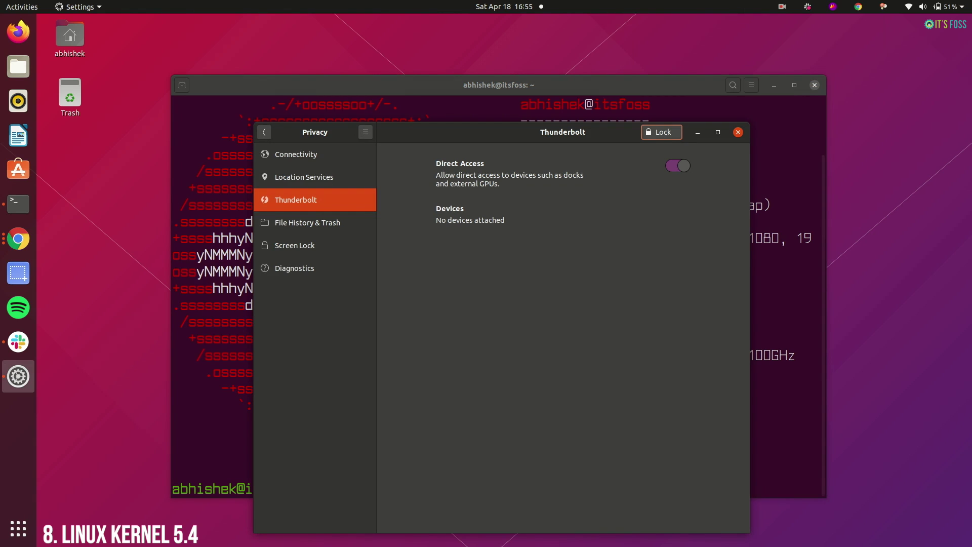
{"action": "left_click", "coordinate": [697, 131]}
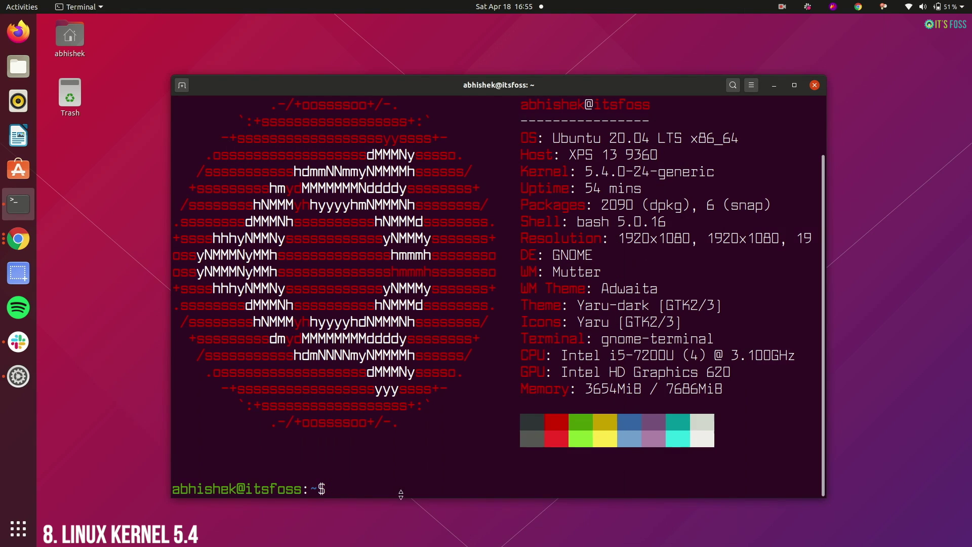
{"action": "type", "text": "apt show wireguard"}
{"action": "key", "text": "Return"}
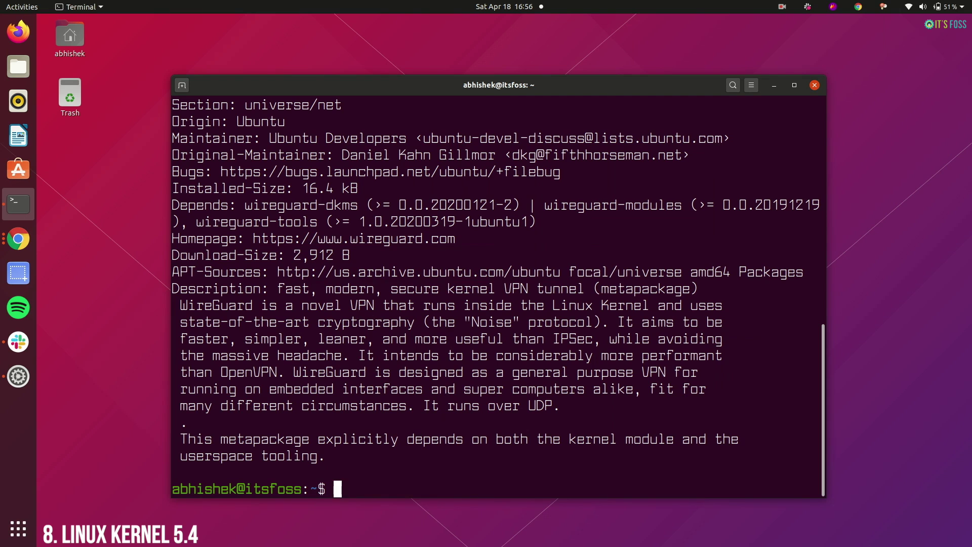
{"action": "key", "text": "alt+Tab"}
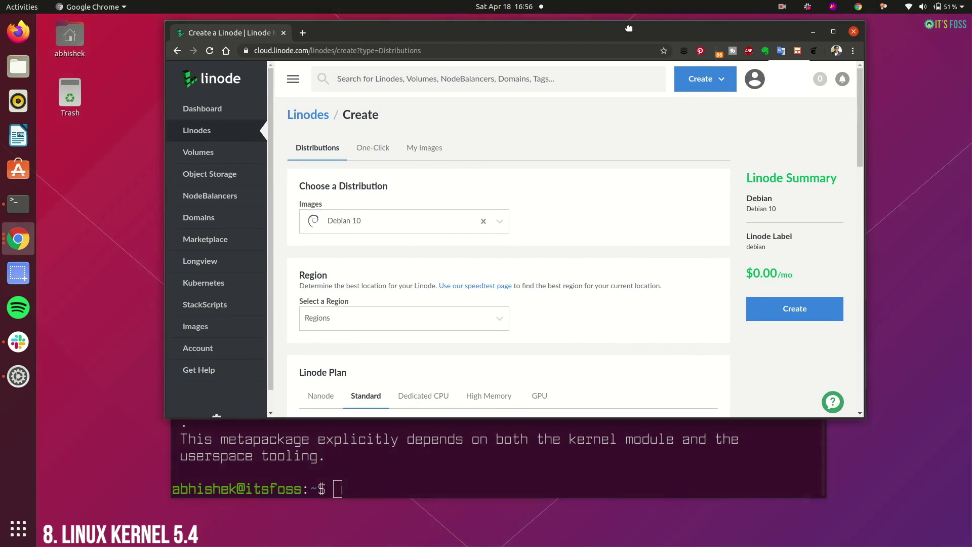
- Maximize Chrome, pick Ubuntu 18.04 LTS as the image, and scroll the One-Click apps to WireGuard - Latest
{"action": "left_click_drag", "start_coordinate": [626, 32], "coordinate": [620, 21]}
{"action": "double_click", "coordinate": [621, 21]}
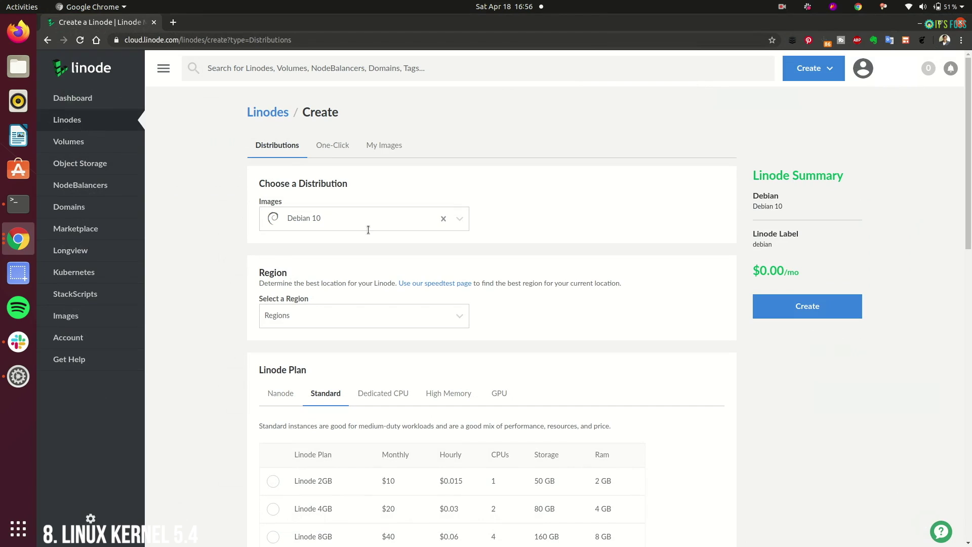
{"action": "left_click", "coordinate": [335, 224]}
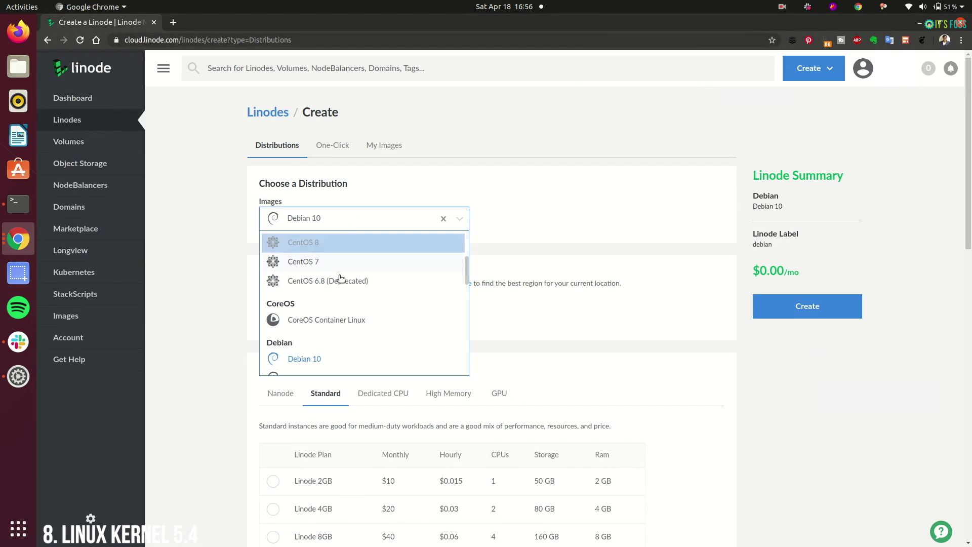
{"action": "scroll", "coordinate": [341, 306], "scroll_direction": "down", "scroll_amount": 3}
{"action": "scroll", "coordinate": [341, 306], "scroll_direction": "down", "scroll_amount": 6}
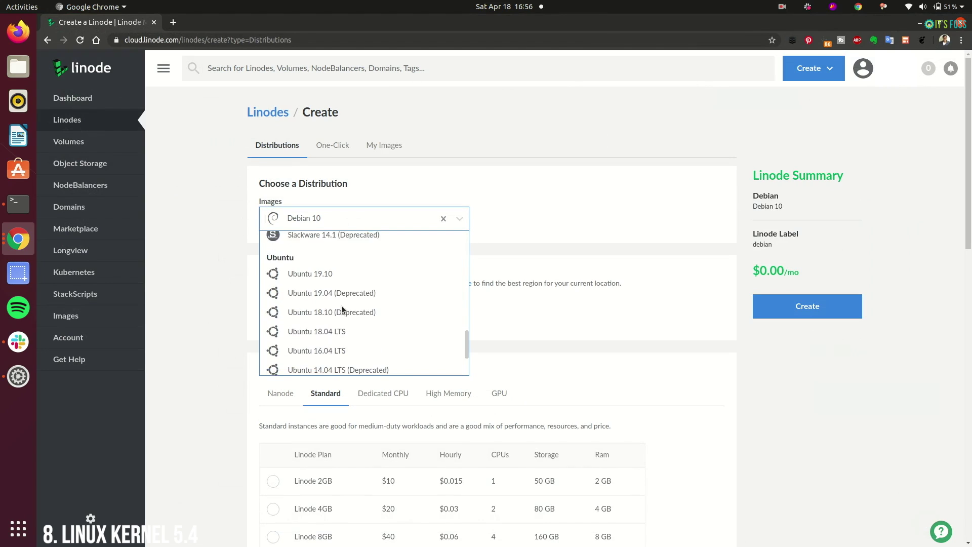
{"action": "left_click", "coordinate": [348, 253]}
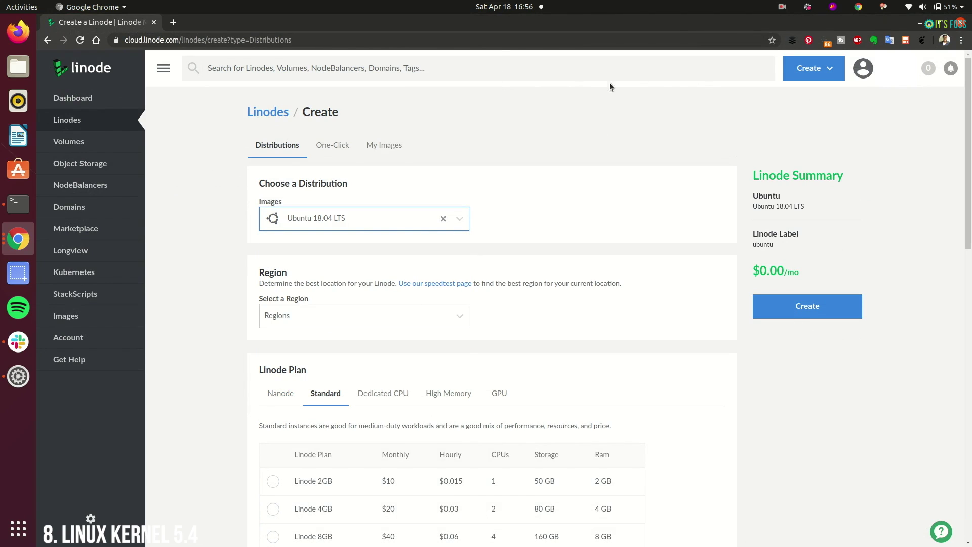
{"action": "left_click", "coordinate": [330, 145]}
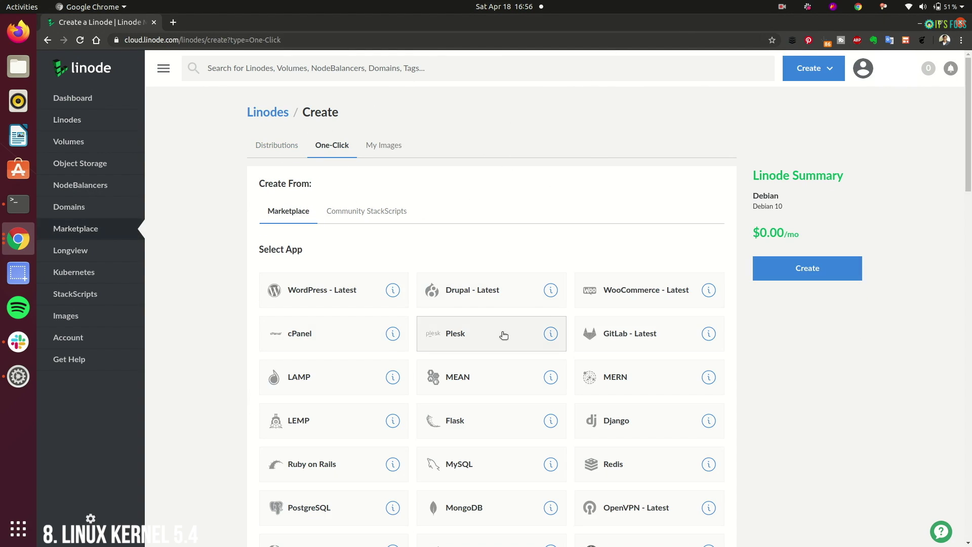
{"action": "scroll", "coordinate": [423, 303], "scroll_direction": "down", "scroll_amount": 4}
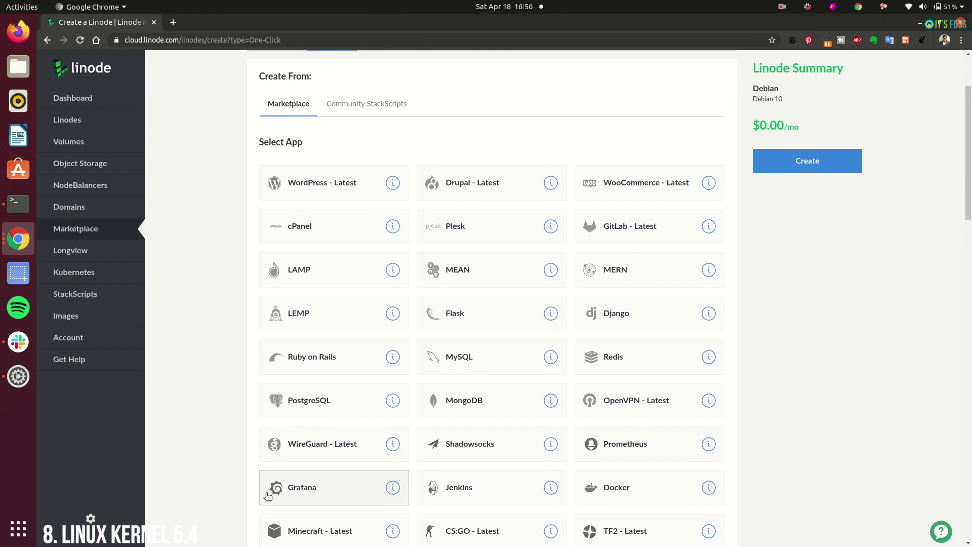